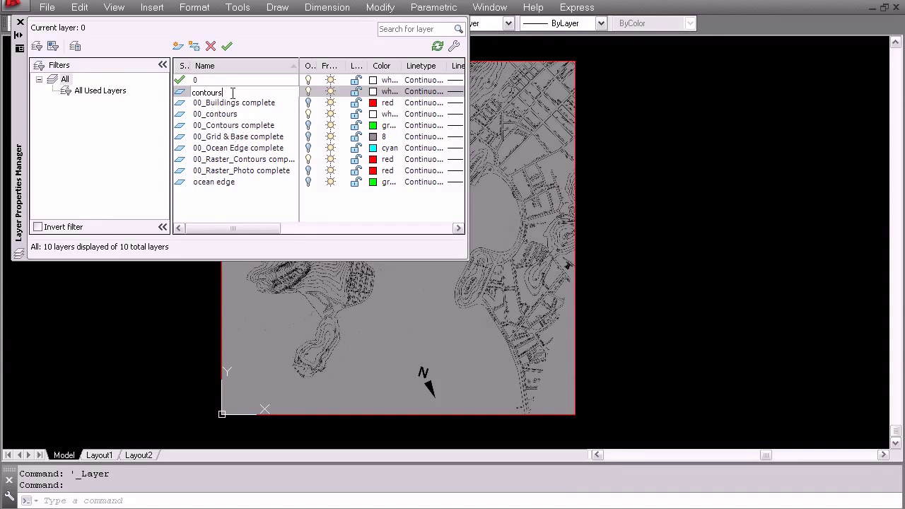
# Finish naming the new layer contours and add another new layer named buildings
pyautogui.click(229, 217)
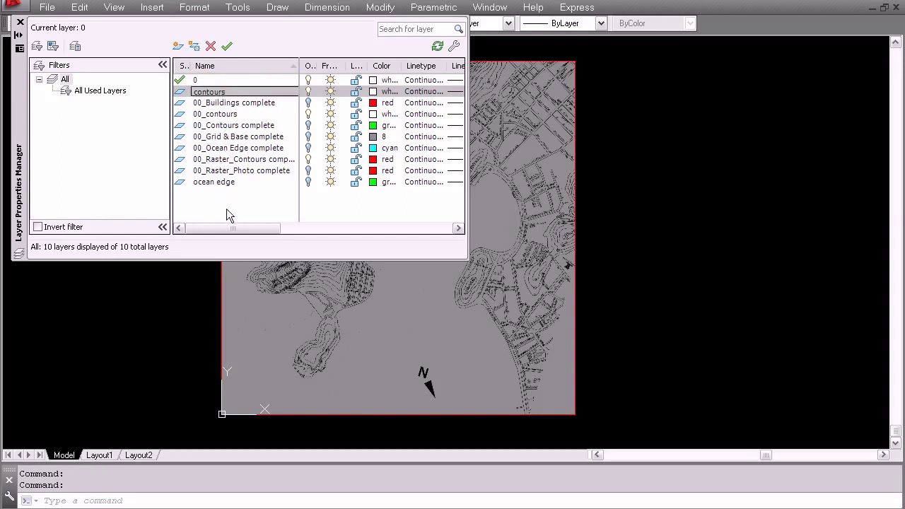
pyautogui.click(179, 47)
pyautogui.write('bi')
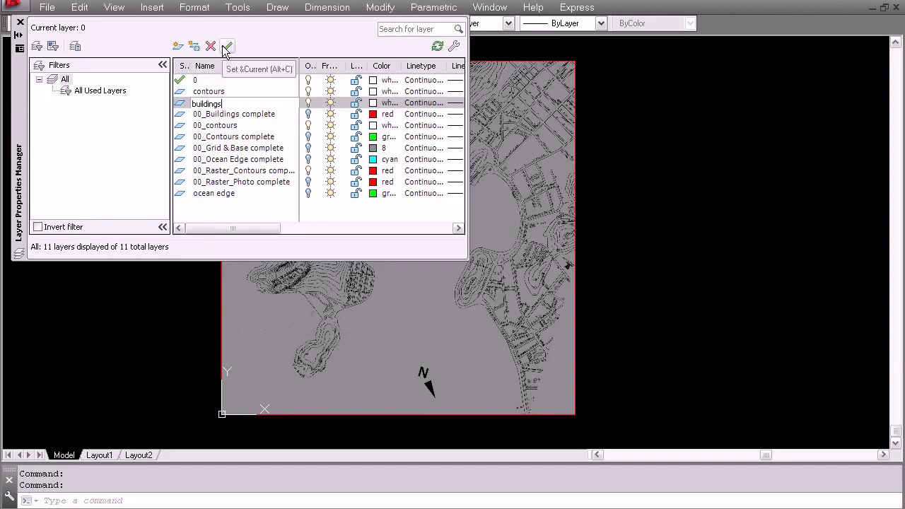
# Add a new layer, try the name ocean edge, name it ocean edge 2 instead, and close the layer manager
pyautogui.click(179, 48)
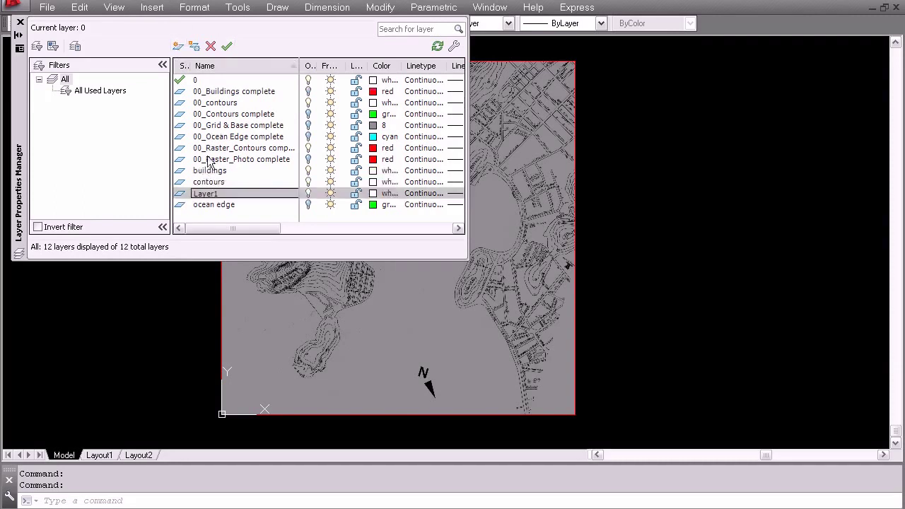
pyautogui.click(220, 196)
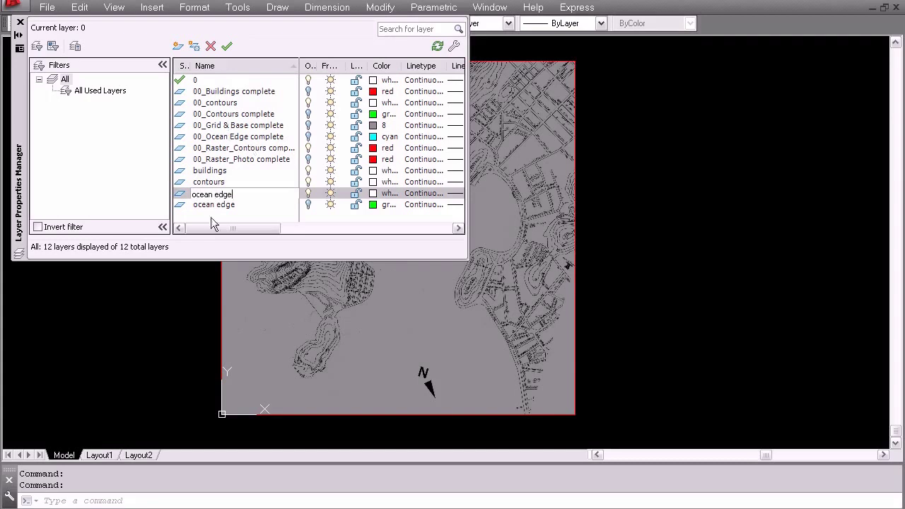
pyautogui.press('Return')
pyautogui.click(577, 358)
pyautogui.click(206, 200)
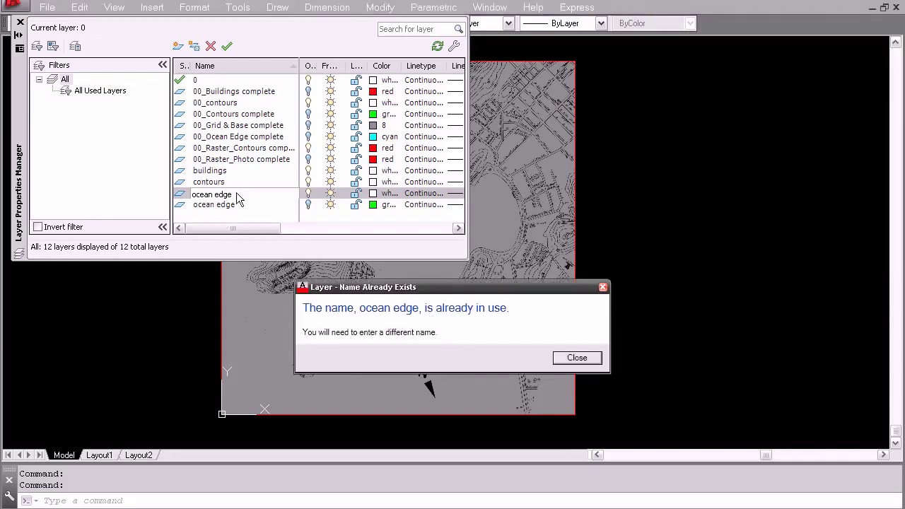
pyautogui.click(575, 358)
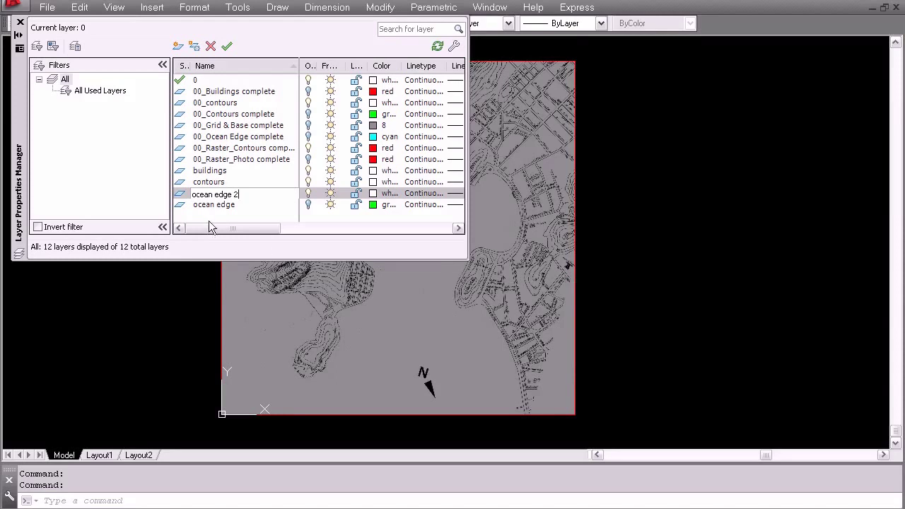
pyautogui.press('Return')
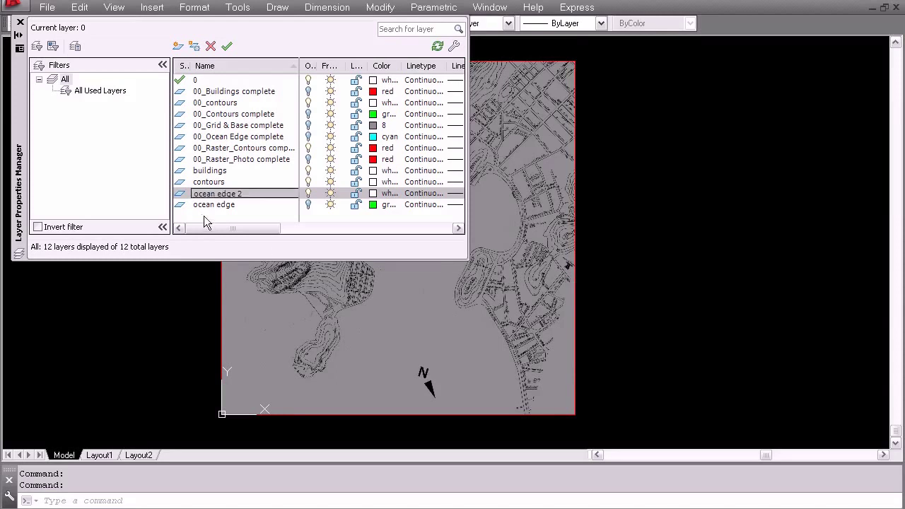
pyautogui.click(21, 23)
# Make 00_contours the current layer and trace the 220 contour of Morro da Babylonia as a closed polyline loop
pyautogui.click(221, 25)
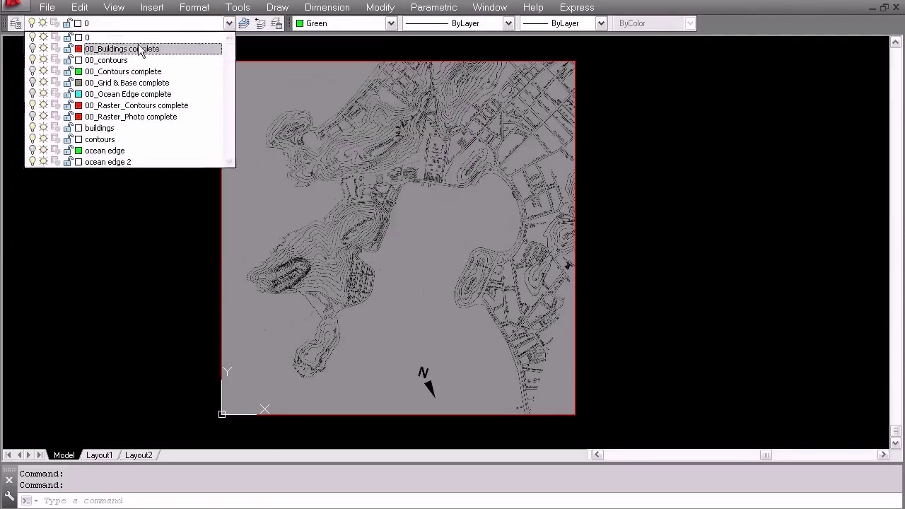
pyautogui.click(132, 59)
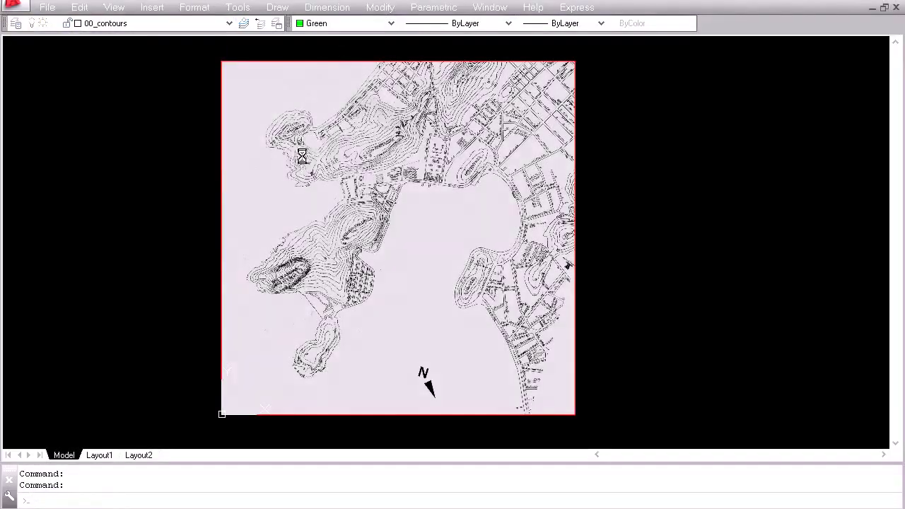
pyautogui.scroll(10, 382, 152)
pyautogui.scroll(2, 343, 202)
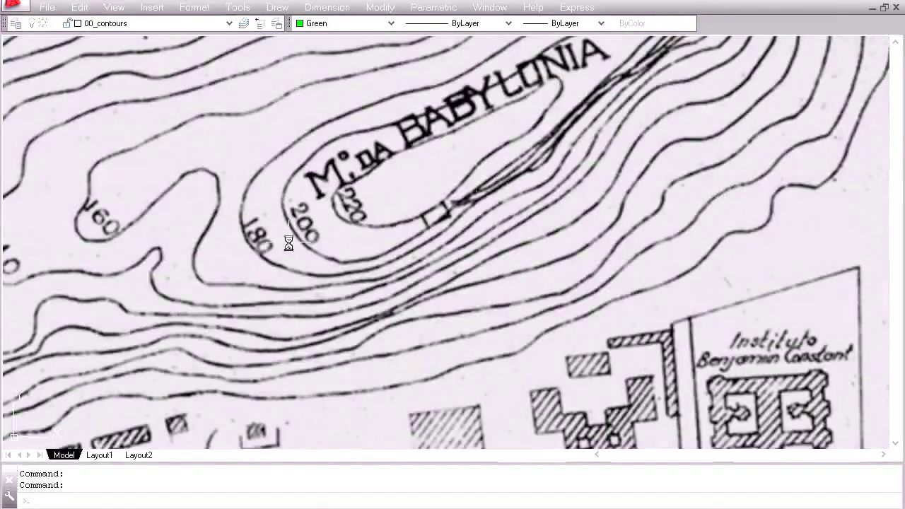
pyautogui.write('pl')
pyautogui.press('Return')
pyautogui.click(364, 225)
pyautogui.click(399, 222)
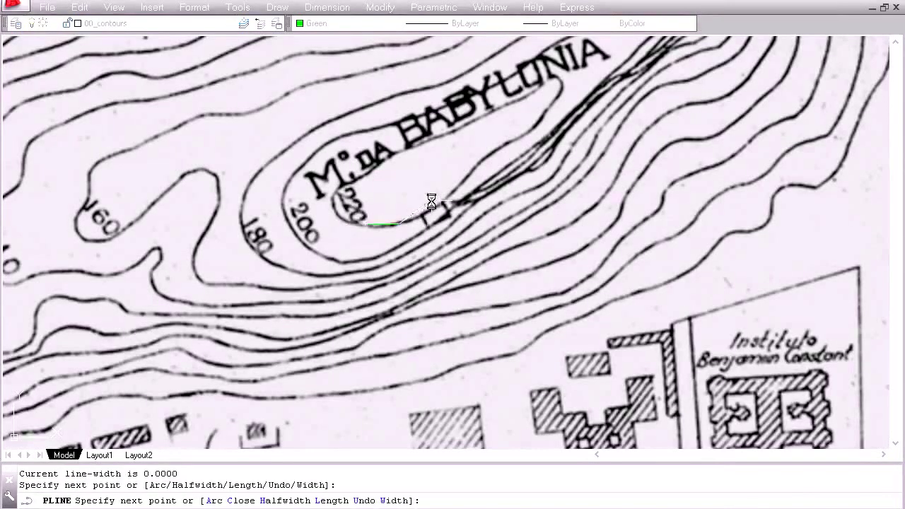
pyautogui.click(444, 201)
pyautogui.click(487, 156)
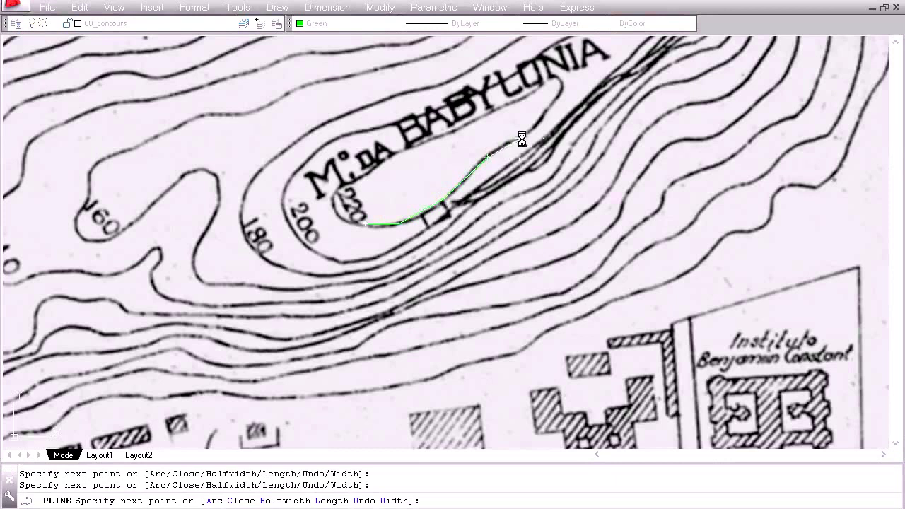
pyautogui.click(557, 83)
pyautogui.click(549, 74)
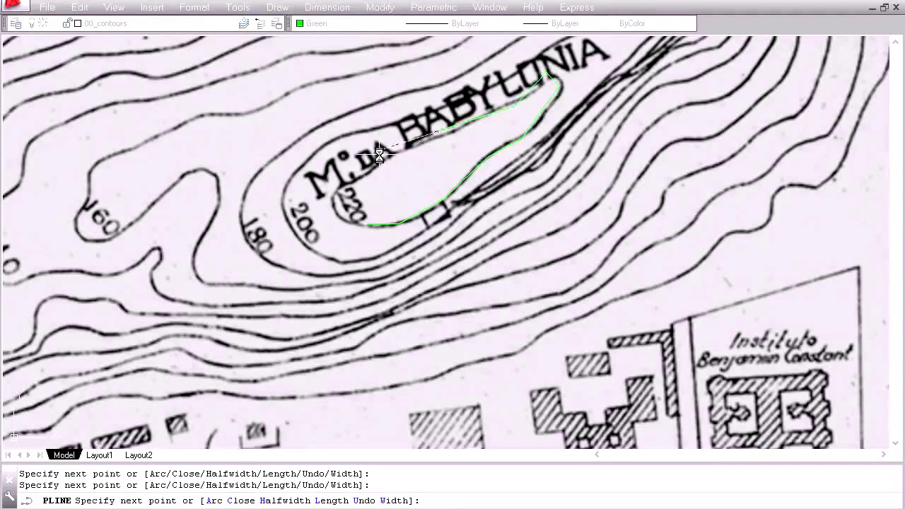
pyautogui.click(335, 187)
pyautogui.click(335, 211)
pyautogui.click(366, 224)
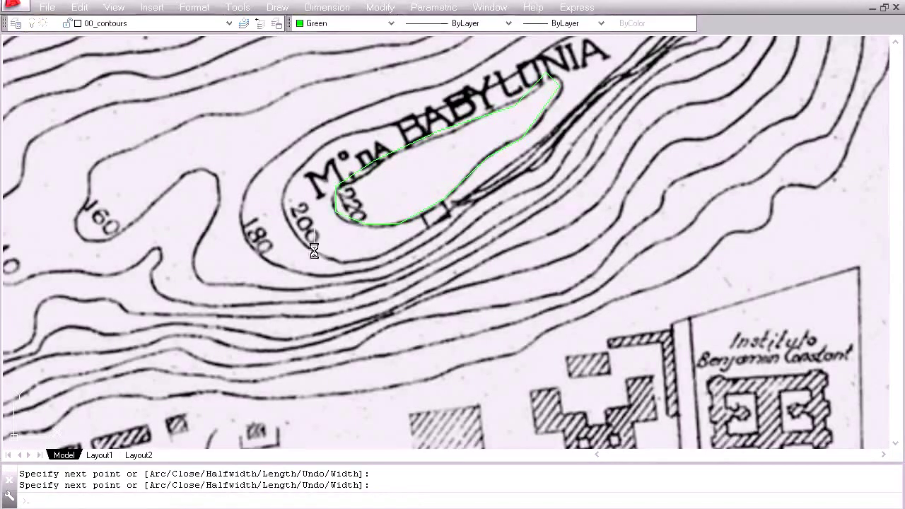
pyautogui.press('Return')
# Trace the 200 contour around the Babylonia hill with a second polyline, returning to its starting point
pyautogui.press('Return')
pyautogui.click(327, 253)
pyautogui.click(358, 259)
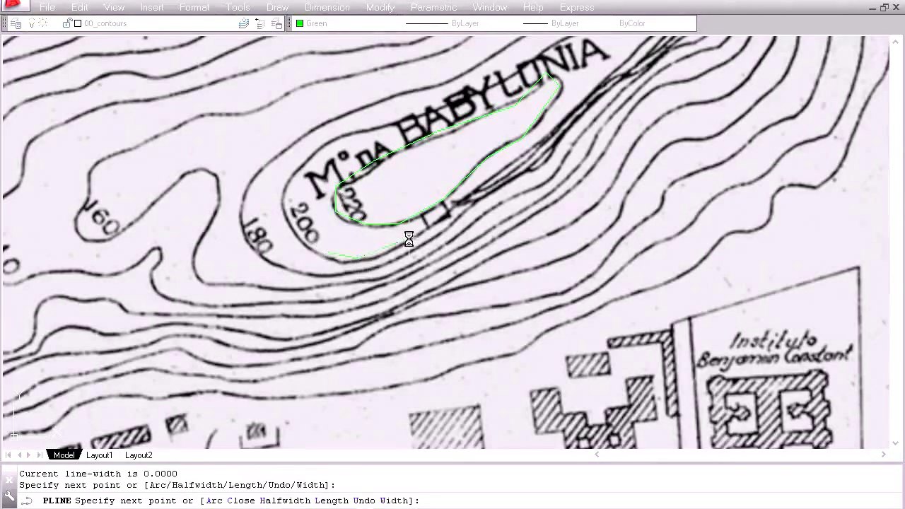
pyautogui.click(411, 239)
pyautogui.click(504, 172)
pyautogui.moveTo(570, 109); pyautogui.dragTo(556, 218, button='middle')
pyautogui.click(644, 124)
pyautogui.click(621, 113)
pyautogui.click(563, 131)
pyautogui.click(478, 180)
pyautogui.click(379, 224)
pyautogui.click(314, 252)
pyautogui.click(277, 288)
pyautogui.click(275, 326)
pyautogui.click(309, 359)
pyautogui.press('Return')
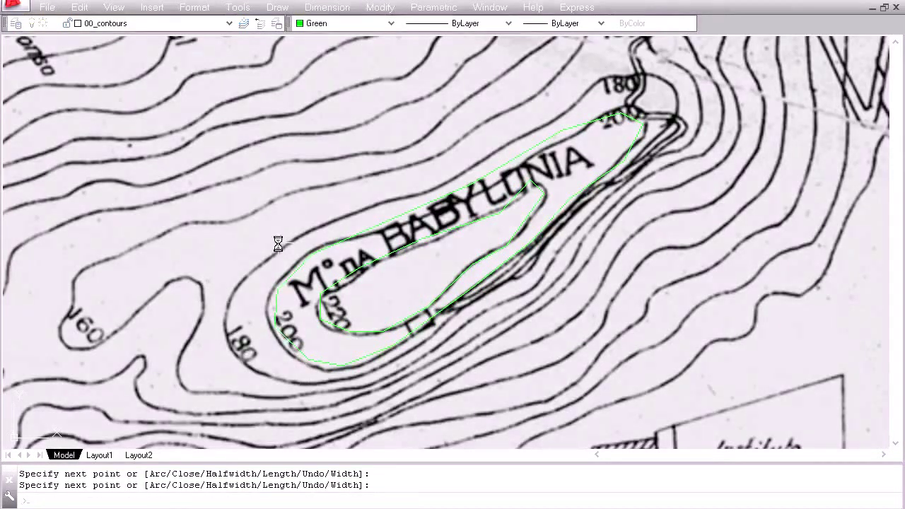
# Place multiline text reading 220 beside the printed elevation number inside the innermost traced contour
pyautogui.scroll(-4, 337, 241)
pyautogui.moveTo(243, 303); pyautogui.dragTo(340, 248, button='middle')
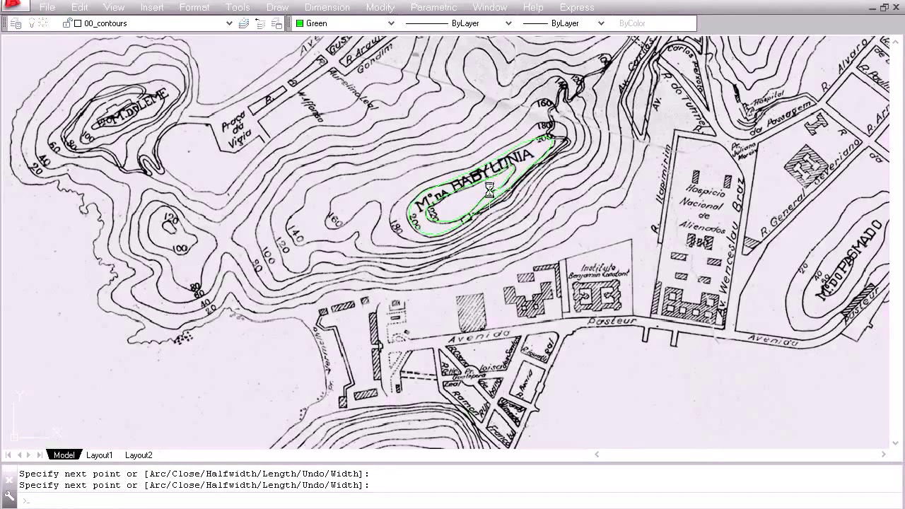
pyautogui.scroll(3, 490, 189)
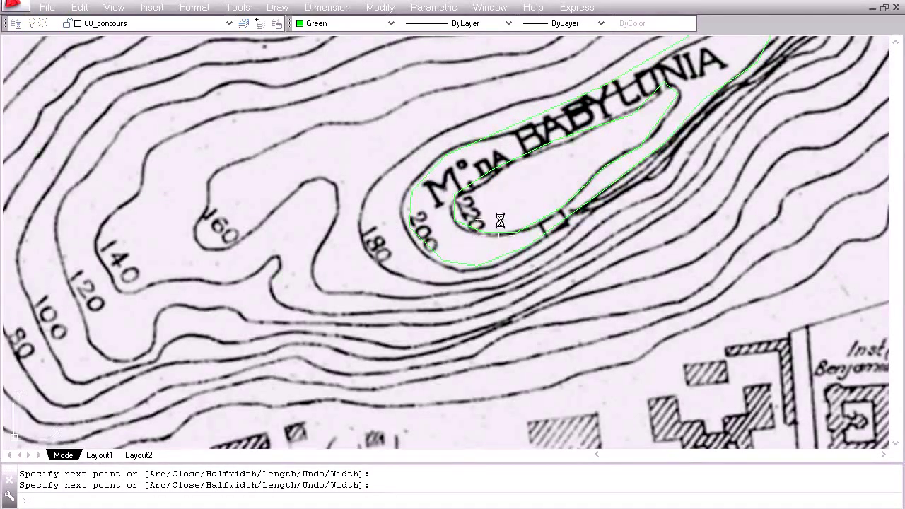
pyautogui.scroll(2, 490, 244)
pyautogui.press('Return')
pyautogui.write('mt')
pyautogui.press('Return')
pyautogui.click(449, 193)
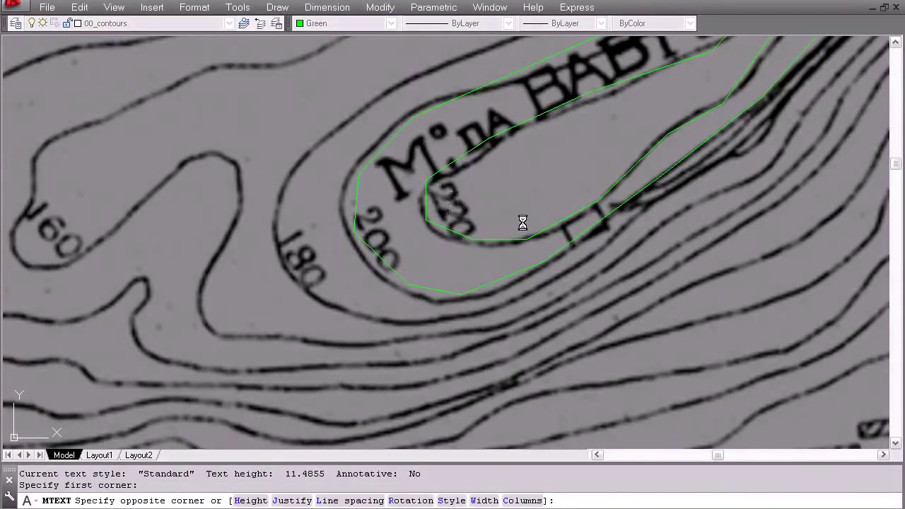
pyautogui.click(523, 221)
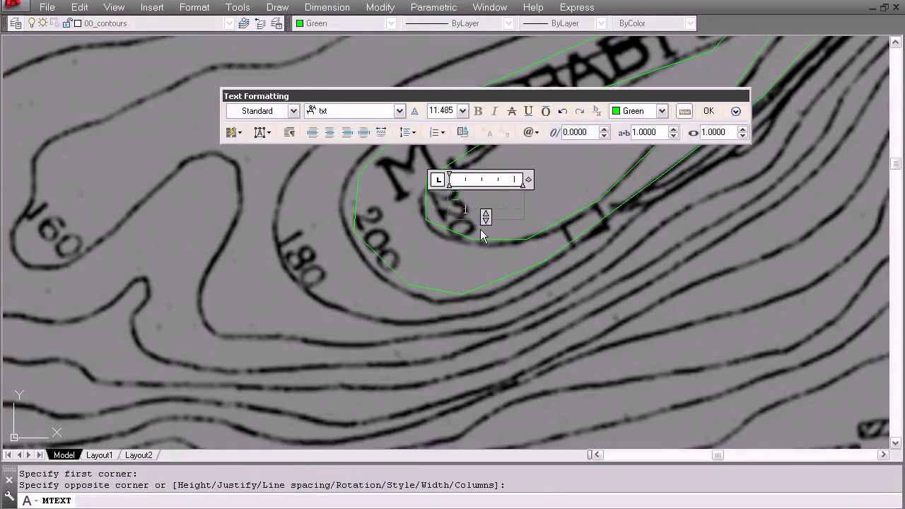
pyautogui.write('200')
pyautogui.press('BackSpace')
pyautogui.press('BackSpace')
pyautogui.write('20')
pyautogui.click(709, 110)
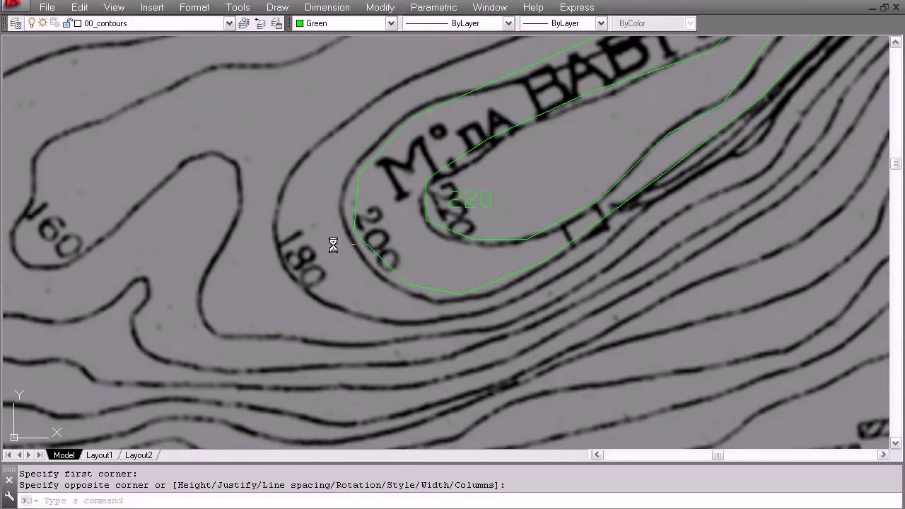
# Copy the 220 elevation label onto the printed 200 mark of the second traced contour
pyautogui.write('co')
pyautogui.press('Return')
pyautogui.click(466, 199)
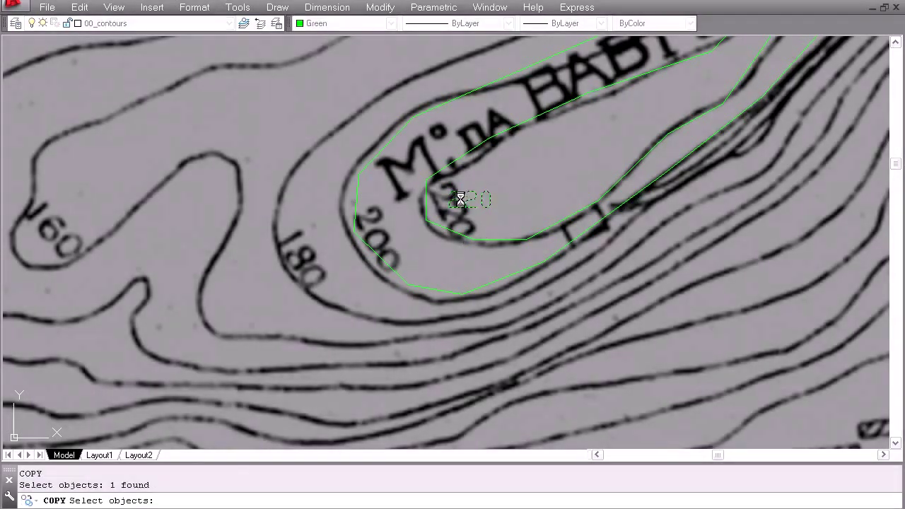
pyautogui.press('Return')
pyautogui.click(449, 194)
pyautogui.scroll(3, 406, 229)
pyautogui.click(335, 212)
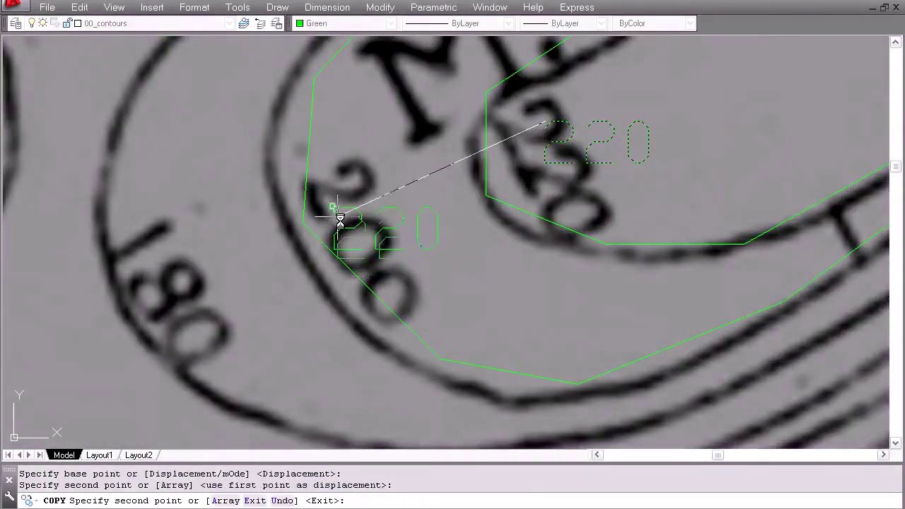
pyautogui.press('Escape')
# Change the copied elevation label's text to 200
pyautogui.click(391, 227)
pyautogui.press('Escape')
pyautogui.click(390, 227)
pyautogui.press('Escape')
pyautogui.click(389, 227)
pyautogui.moveTo(375, 239); pyautogui.dragTo(379, 232)
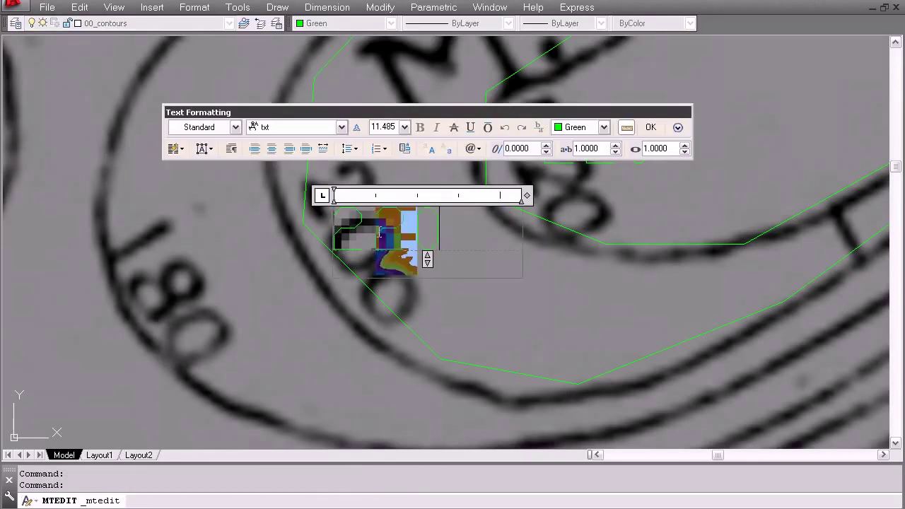
pyautogui.write('0')
pyautogui.click(461, 309)
# Turn on the 00_Contours complete layer to overlay the finished contours on the whole map
pyautogui.scroll(-5, 385, 272)
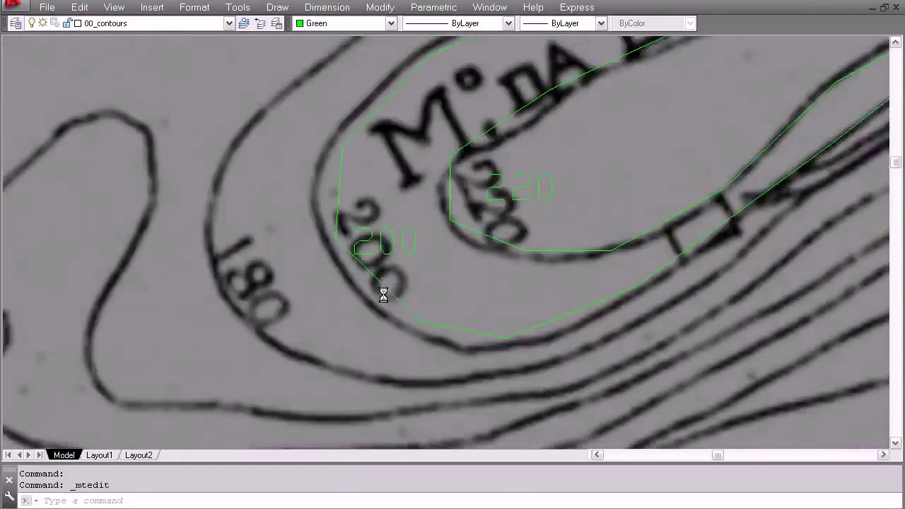
pyautogui.scroll(-8, 403, 262)
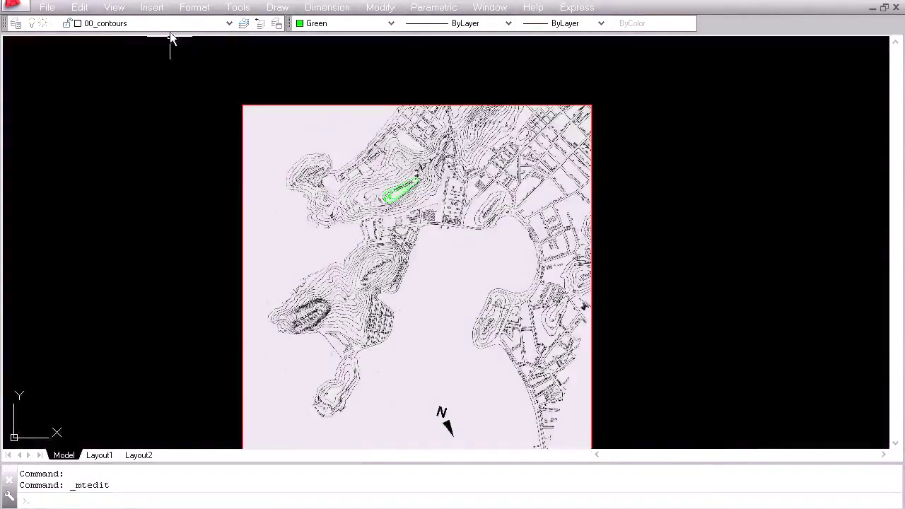
pyautogui.click(165, 25)
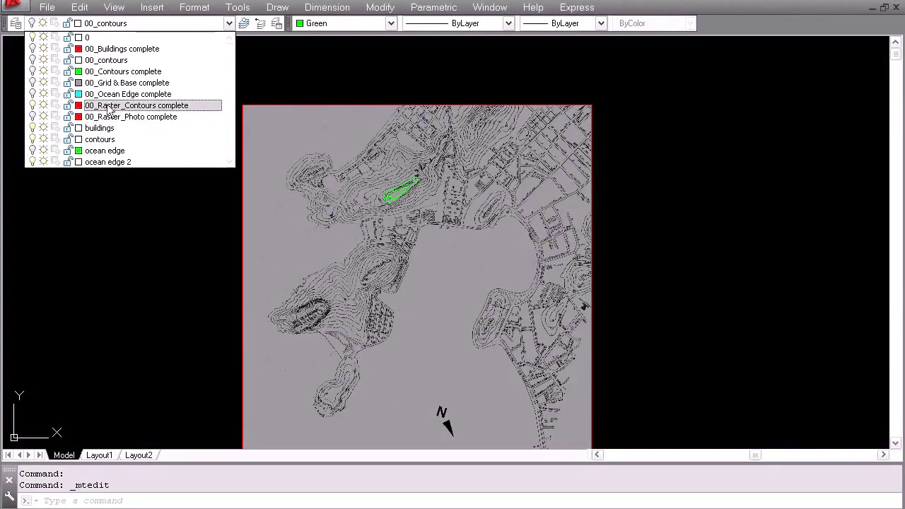
pyautogui.click(34, 71)
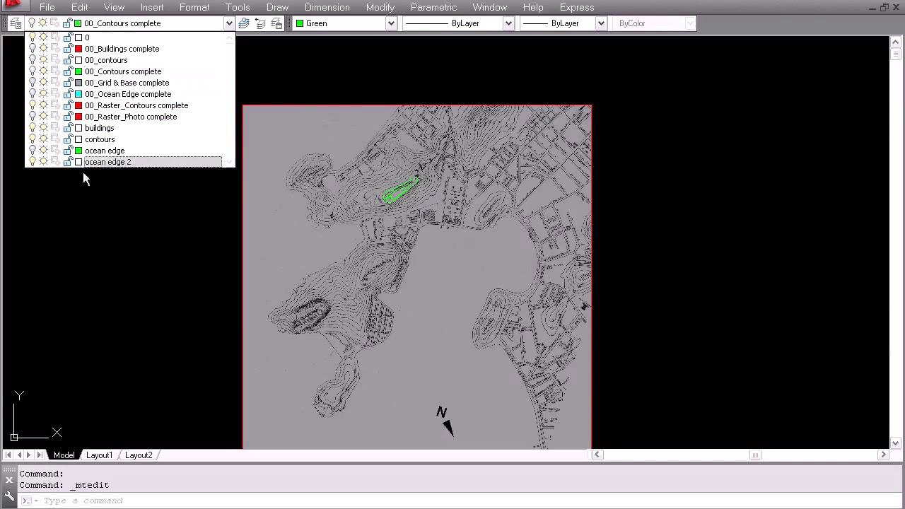
pyautogui.click(110, 220)
pyautogui.click(451, 278)
pyautogui.moveTo(429, 262); pyautogui.dragTo(408, 198, button='middle')
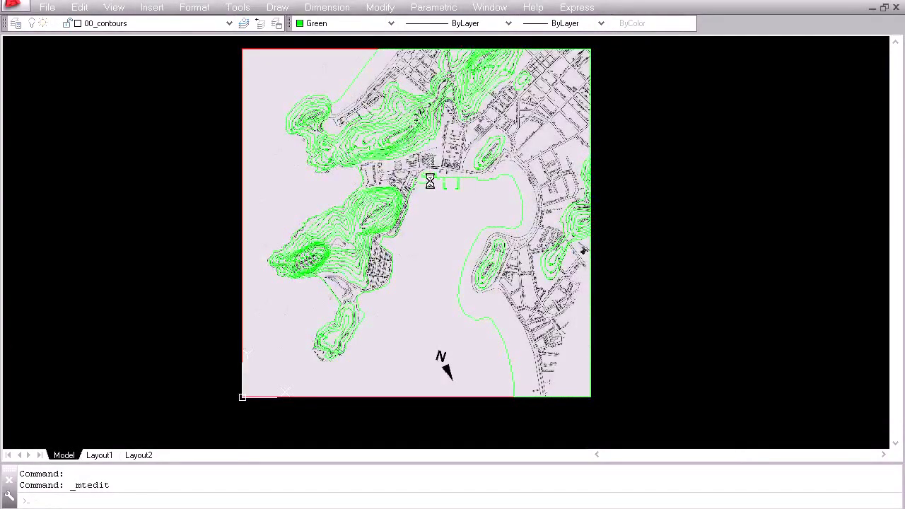
# Select the ocean edge polyline near the bay piers, examine how it follows the shoreline, and clear the selection
pyautogui.scroll(4, 430, 182)
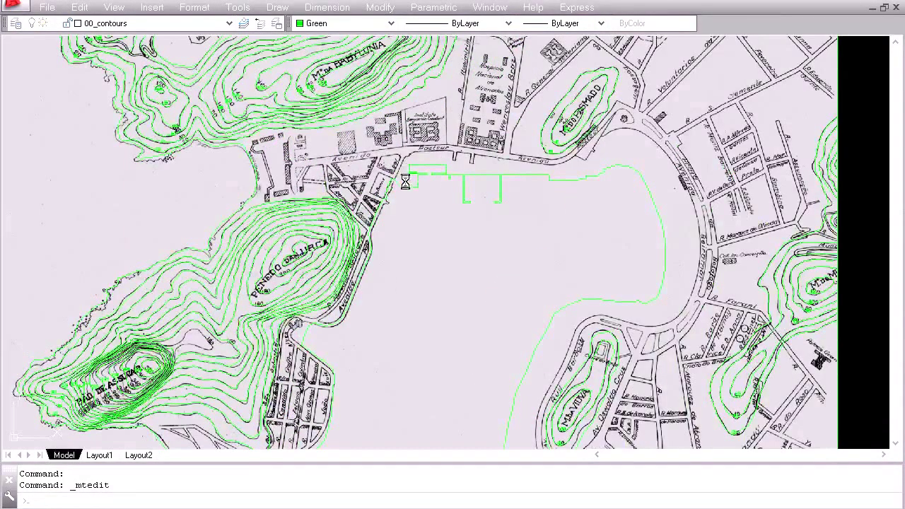
pyautogui.click(407, 182)
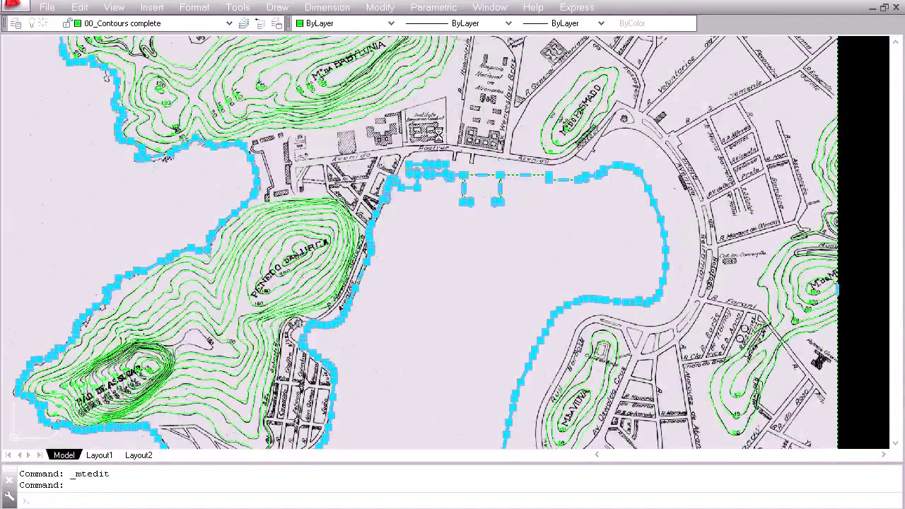
pyautogui.scroll(2, 407, 174)
pyautogui.moveTo(407, 175); pyautogui.dragTo(414, 255, button='middle')
pyautogui.press('Escape')
pyautogui.scroll(-4, 400, 233)
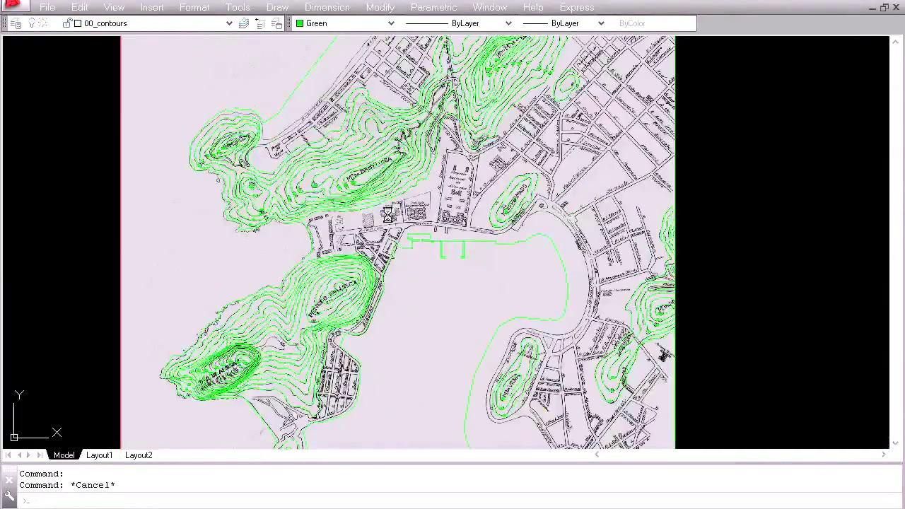
# Hide the 00_Raster_Contours complete and 00_Contours complete layers and show the aerial photo on 00_Raster_Photo complete
pyautogui.click(176, 25)
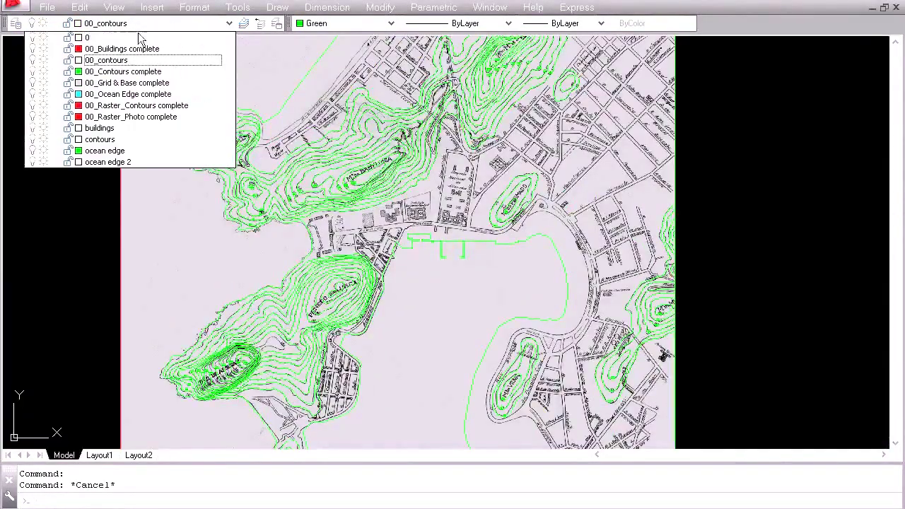
pyautogui.click(34, 106)
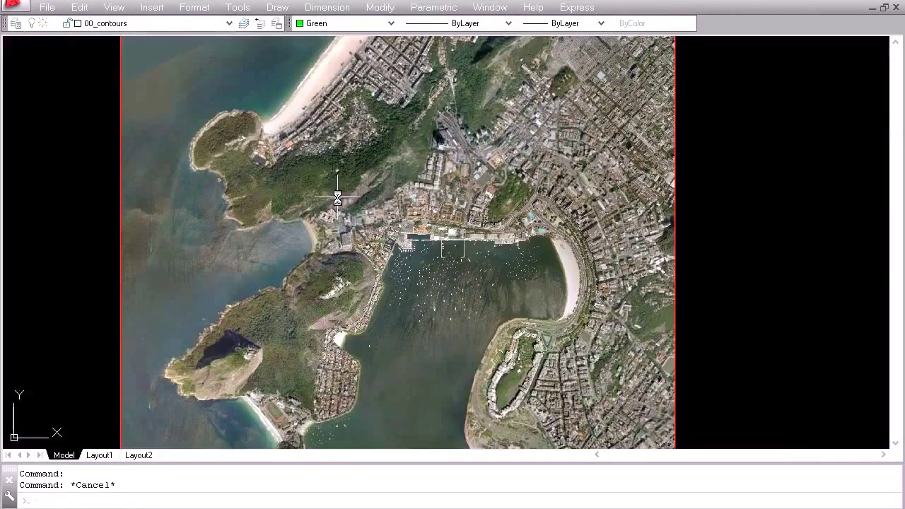
pyautogui.moveTo(406, 195); pyautogui.dragTo(423, 304, button='middle')
pyautogui.scroll(3, 330, 230)
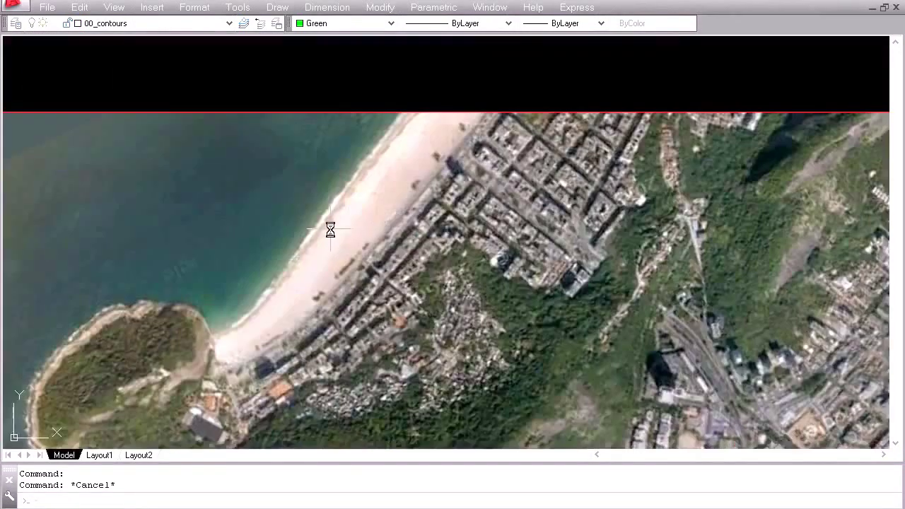
# Start a polyline on 00_contours at the photo's upper edge and trace the long beach's waterline to the rounded headland
pyautogui.moveTo(291, 317); pyautogui.dragTo(408, 154, button='middle')
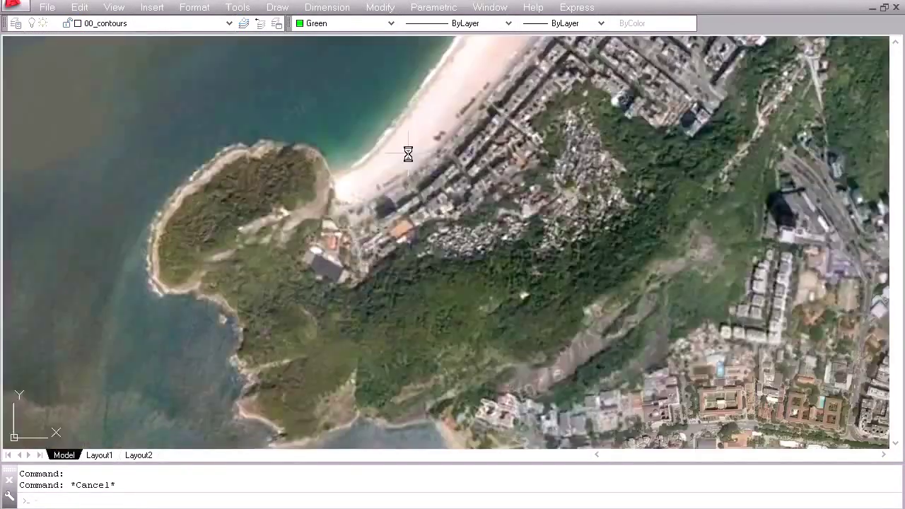
pyautogui.scroll(-2, 400, 204)
pyautogui.moveTo(515, 440); pyautogui.dragTo(393, 226, button='middle')
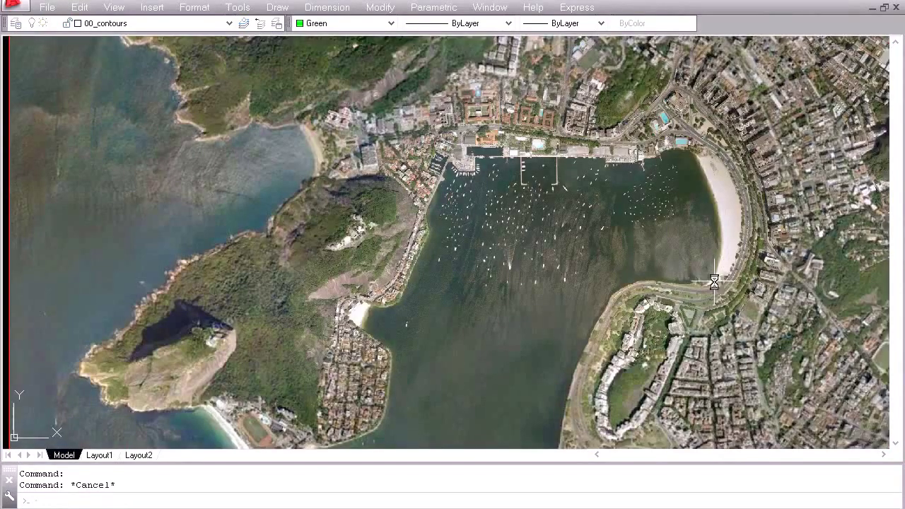
pyautogui.moveTo(294, 172); pyautogui.dragTo(326, 343, button='middle')
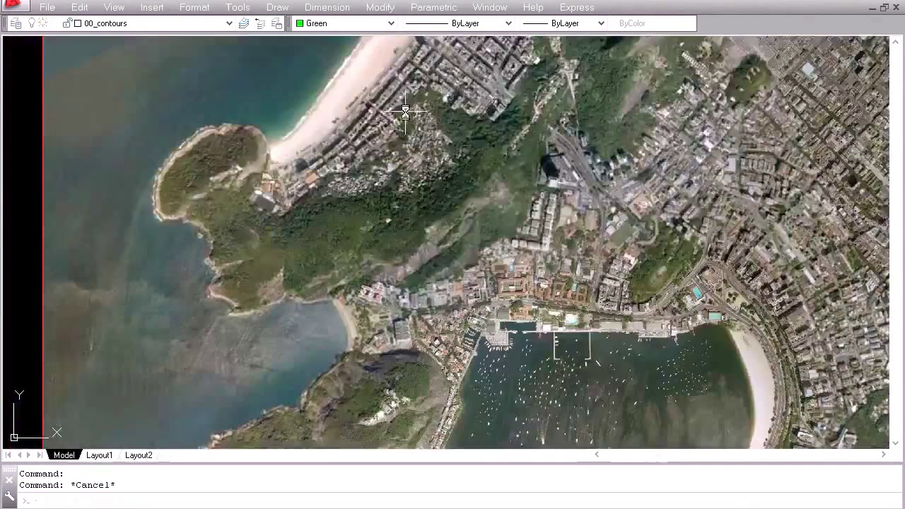
pyautogui.moveTo(389, 48); pyautogui.dragTo(361, 232, button='middle')
pyautogui.scroll(4, 346, 214)
pyautogui.write('pl')
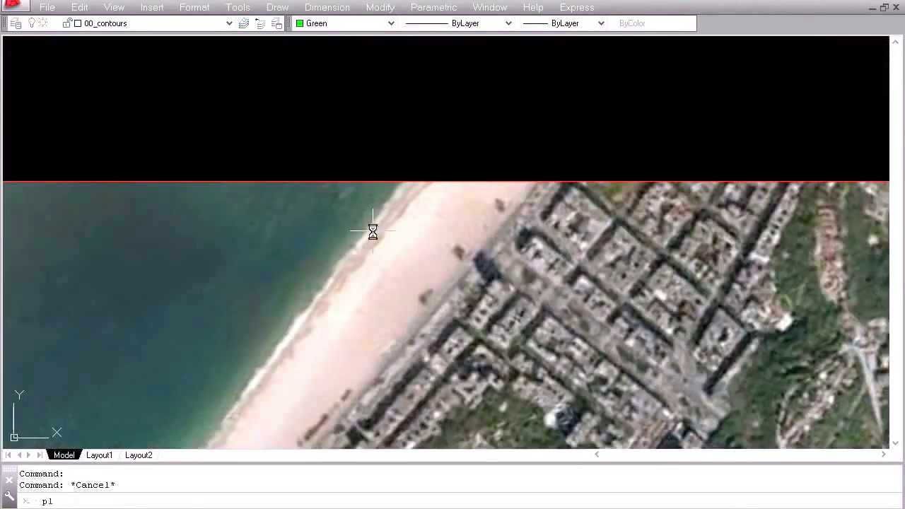
pyautogui.press('Return')
pyautogui.click(402, 183)
pyautogui.click(314, 295)
pyautogui.moveTo(263, 359); pyautogui.dragTo(369, 152, button='middle')
pyautogui.click(339, 175)
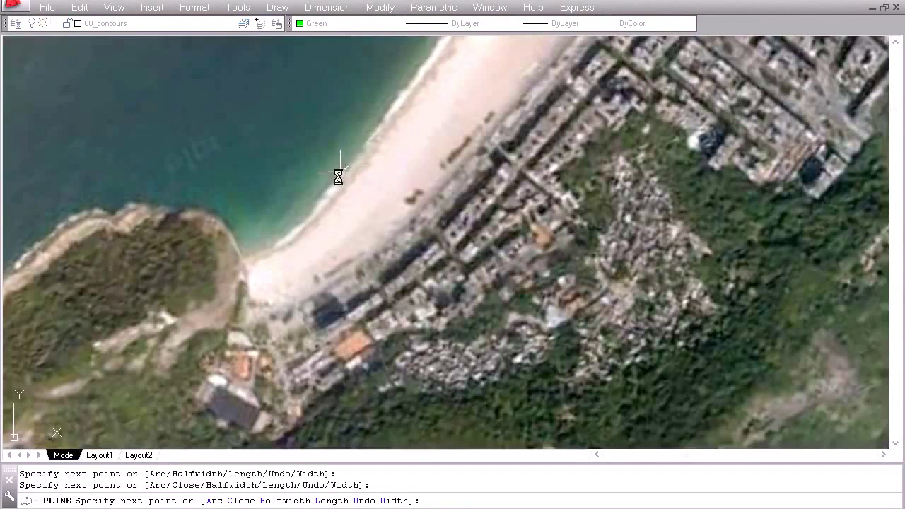
pyautogui.click(274, 234)
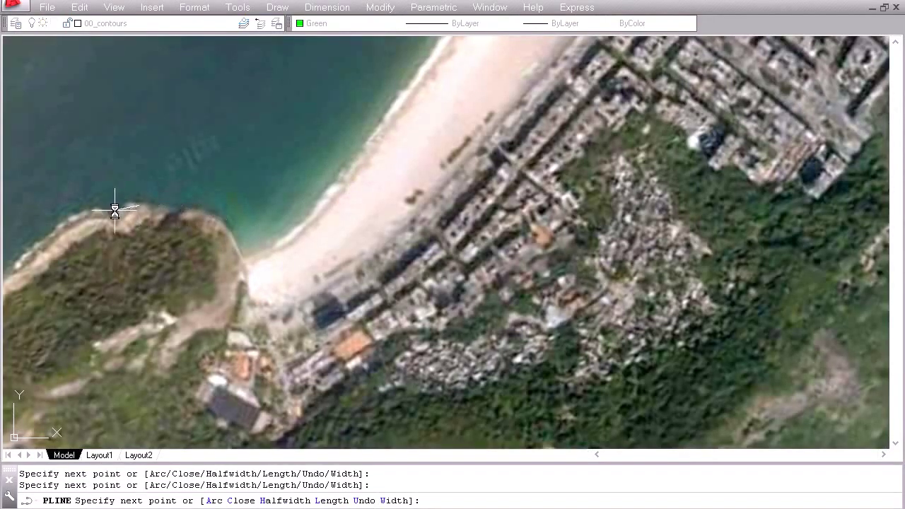
# Continue the shoreline polyline around the rounded headland's seaward side and into the notch south of it
pyautogui.click(92, 210)
pyautogui.click(48, 237)
pyautogui.moveTo(36, 285); pyautogui.dragTo(214, 202, button='middle')
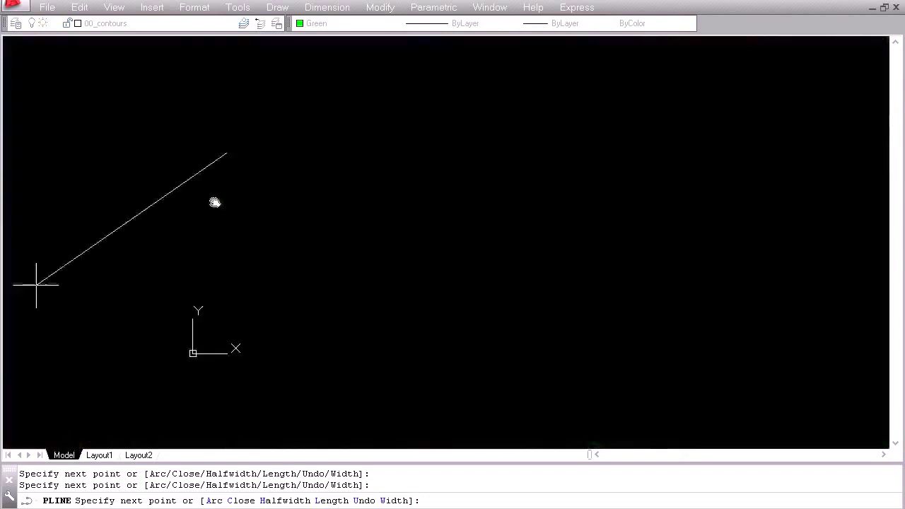
pyautogui.click(166, 214)
pyautogui.click(132, 249)
pyautogui.click(133, 275)
pyautogui.click(126, 340)
pyautogui.click(154, 369)
pyautogui.click(244, 383)
# Extend the shoreline polyline down the rocky west coast below the headland to its southern tip
pyautogui.moveTo(248, 387); pyautogui.dragTo(299, 273, button='middle')
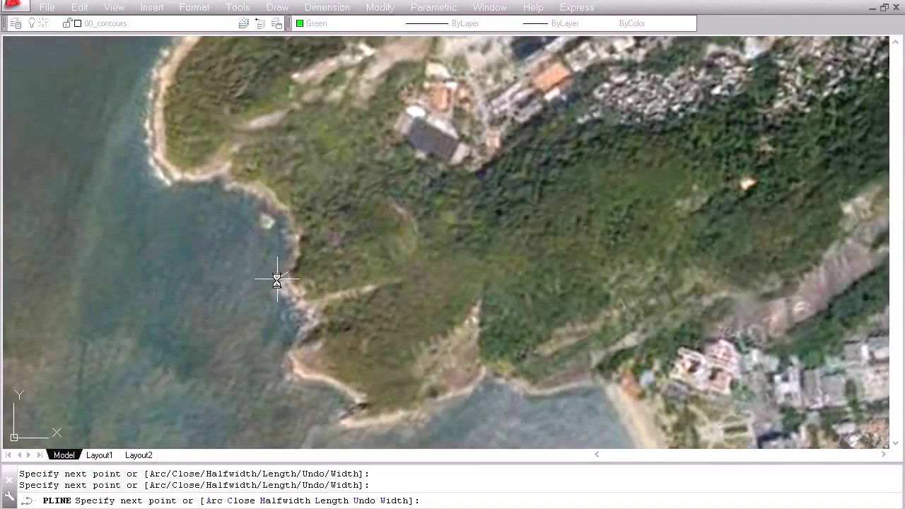
pyautogui.click(289, 305)
pyautogui.click(300, 324)
pyautogui.click(287, 347)
pyautogui.click(290, 365)
pyautogui.click(309, 376)
pyautogui.click(346, 410)
pyautogui.click(338, 422)
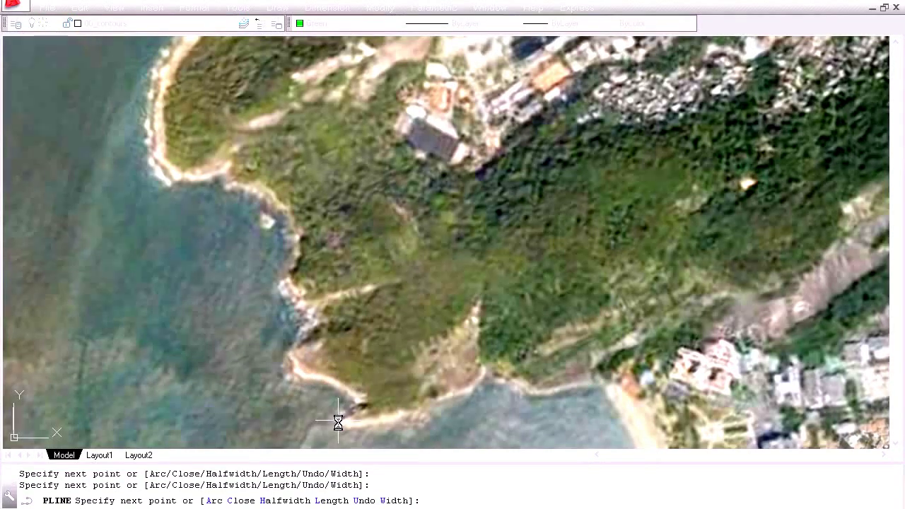
# Trace the shoreline polyline from the southern tip along the south-facing shore to the small cove beach
pyautogui.click(358, 430)
pyautogui.click(453, 402)
pyautogui.click(486, 375)
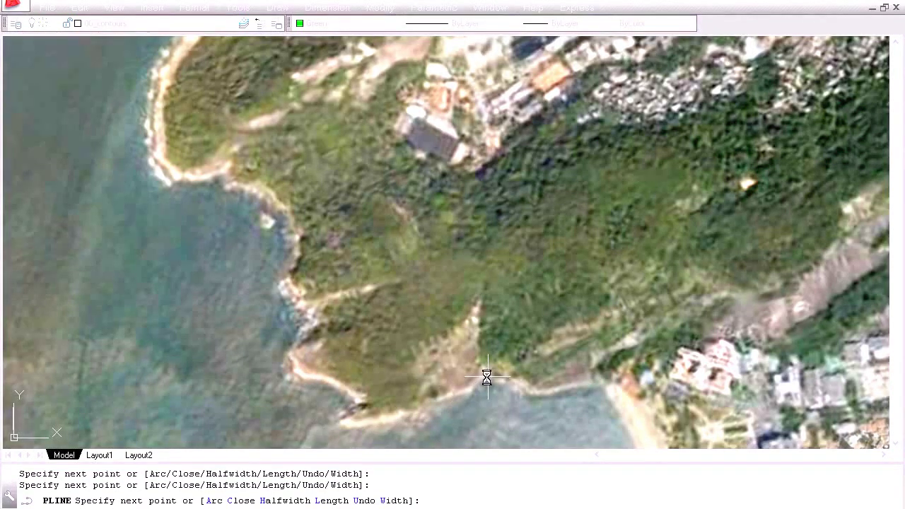
pyautogui.click(515, 390)
pyautogui.click(539, 397)
pyautogui.click(598, 385)
# Continue the shoreline polyline along the cove beach and the rocky coast beyond it, and end the polyline
pyautogui.moveTo(626, 400); pyautogui.dragTo(457, 194, button='middle')
pyautogui.click(465, 230)
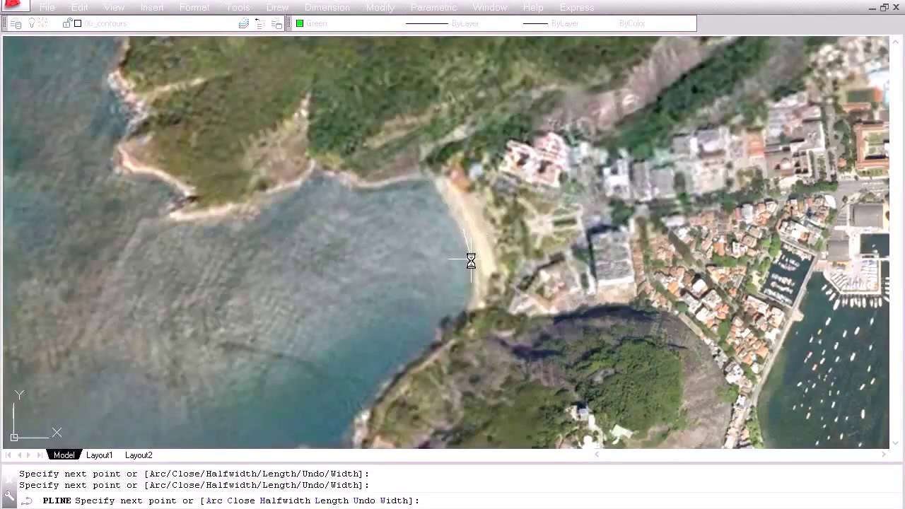
pyautogui.click(466, 306)
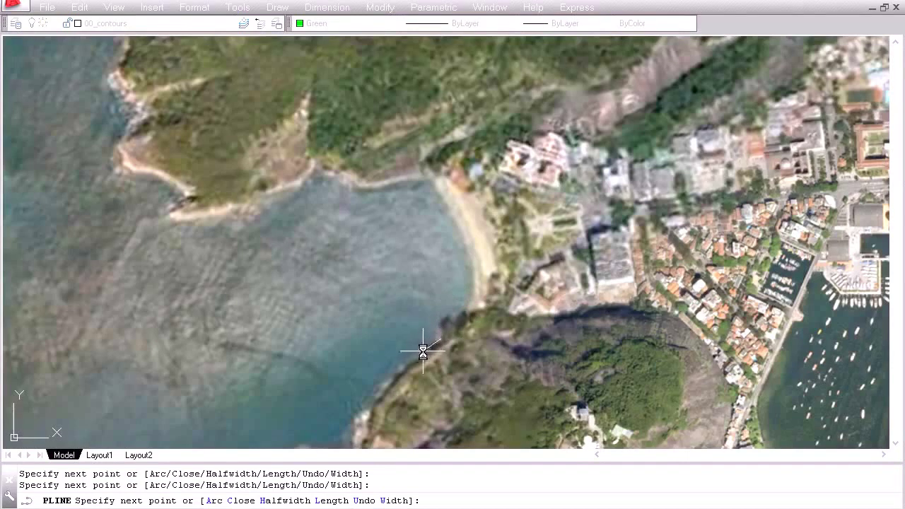
pyautogui.moveTo(353, 428); pyautogui.dragTo(346, 242, button='middle')
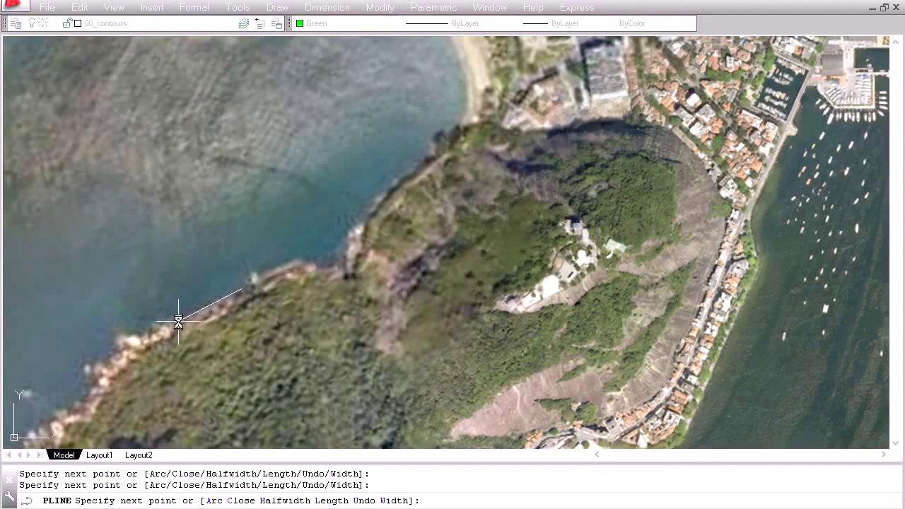
pyautogui.scroll(-8, 214, 228)
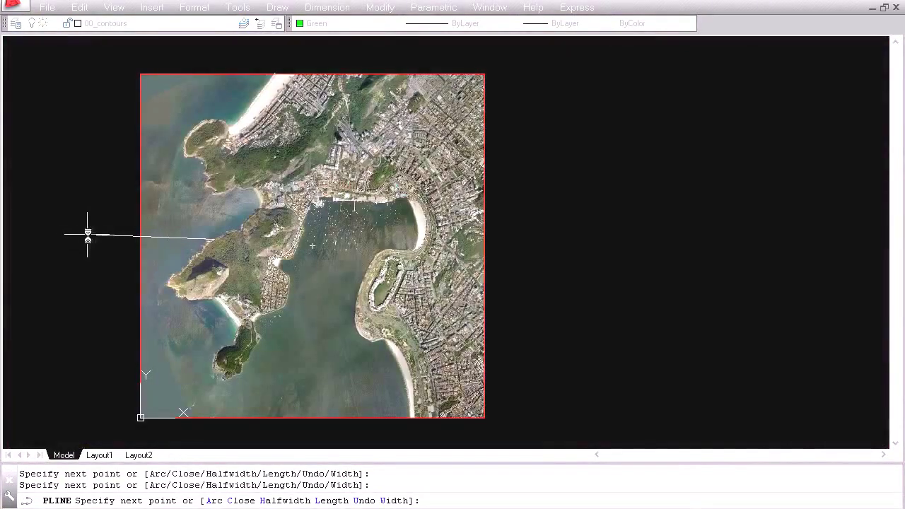
pyautogui.press('Escape')
# Turn on the 00_contours layer and check the traced shoreline against the aerial photo
pyautogui.click(229, 230)
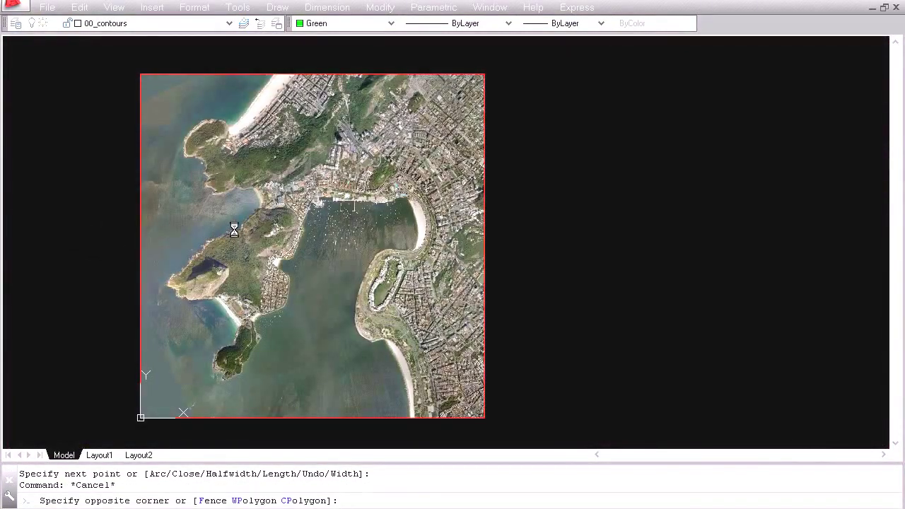
pyautogui.press('Escape')
pyautogui.click(230, 234)
pyautogui.press('Escape')
pyautogui.scroll(2, 213, 231)
pyautogui.click(95, 24)
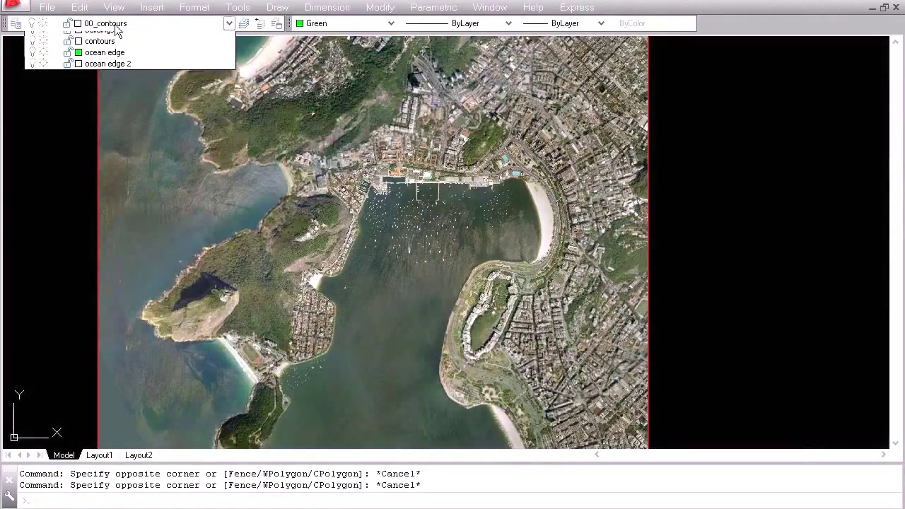
pyautogui.click(34, 60)
pyautogui.click(69, 247)
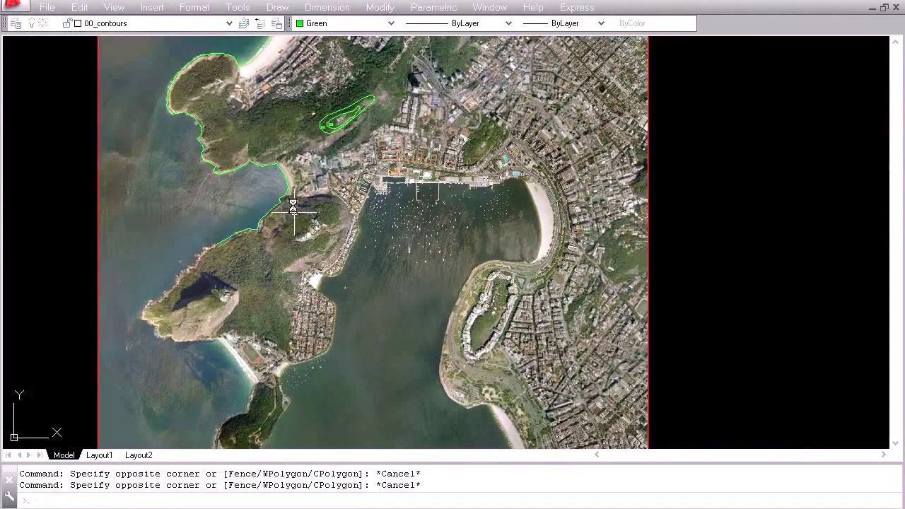
pyautogui.moveTo(276, 150); pyautogui.dragTo(338, 241, button='middle')
pyautogui.moveTo(340, 309); pyautogui.dragTo(329, 195, button='middle')
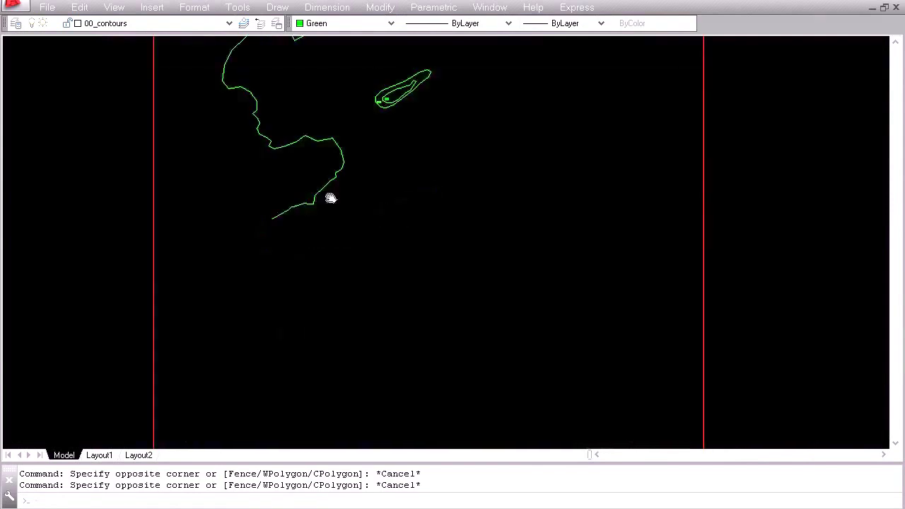
pyautogui.moveTo(360, 170); pyautogui.dragTo(360, 277, button='middle')
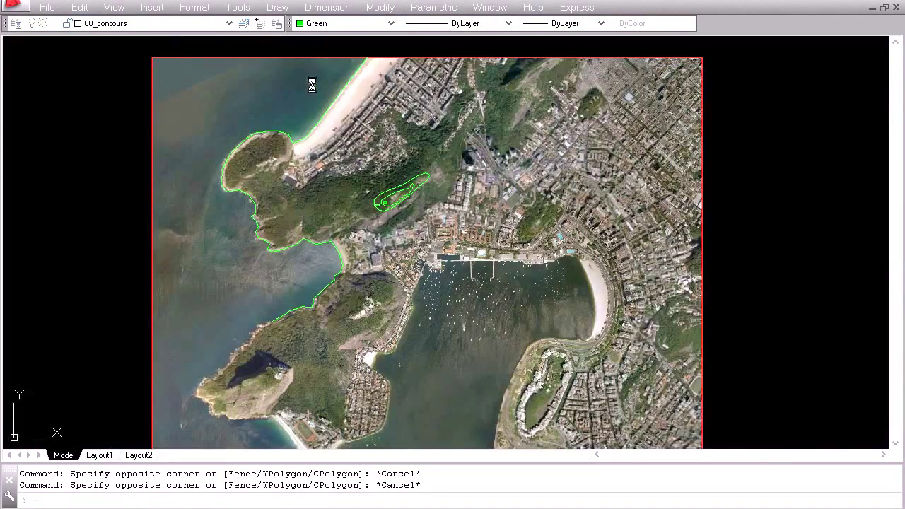
# Turn on the 00_Contours complete layer, regenerate the drawing and check the layer list
pyautogui.click(228, 24)
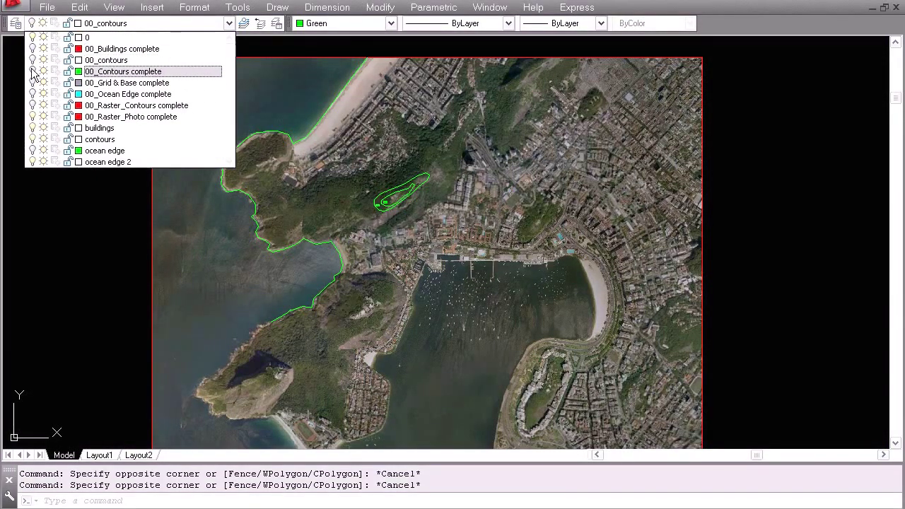
pyautogui.click(32, 71)
pyautogui.click(458, 280)
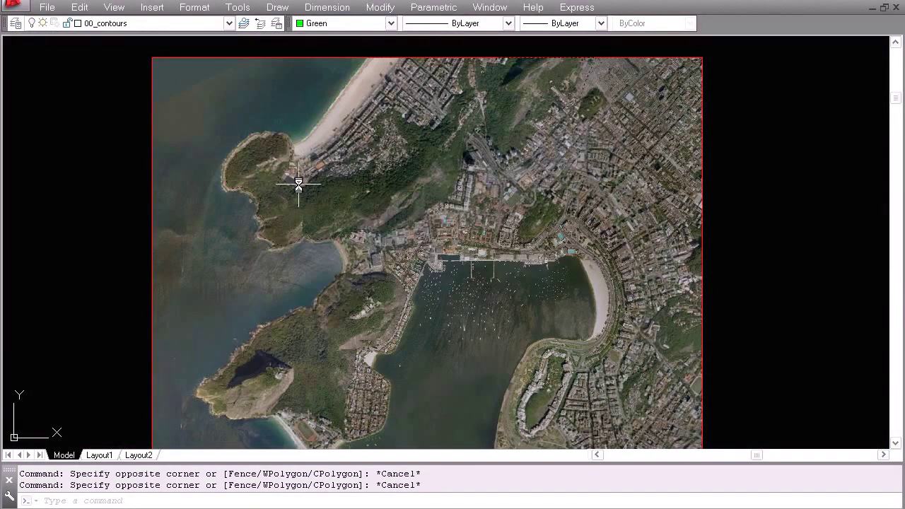
pyautogui.write('d')
pyautogui.press('BackSpace')
pyautogui.write('re')
pyautogui.press('Return')
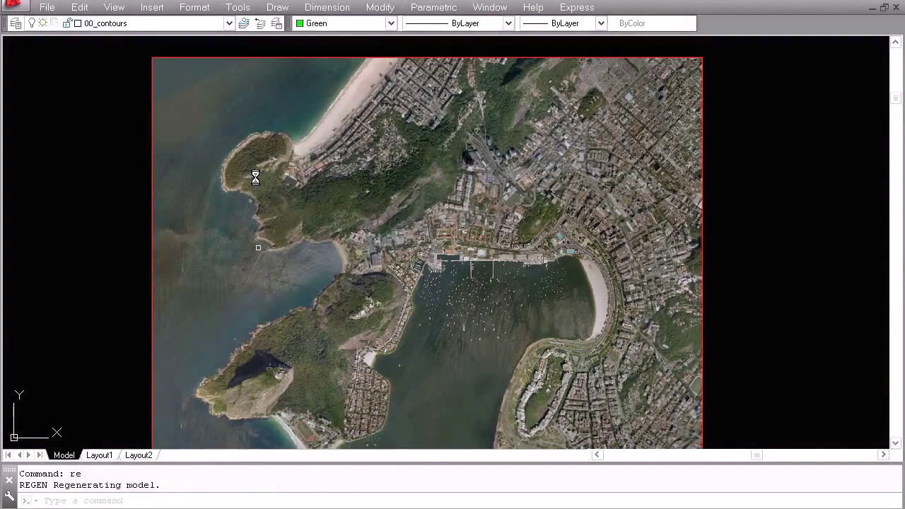
pyautogui.click(120, 25)
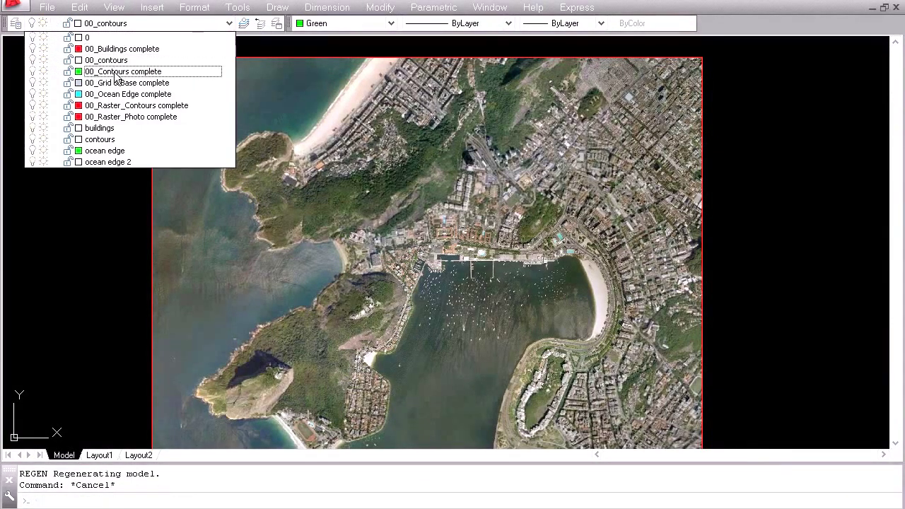
pyautogui.click(80, 257)
pyautogui.press('Escape')
# Send the aerial photo to the back of the draw order so the linework lies above it
pyautogui.scroll(2, 216, 185)
pyautogui.scroll(-3, 265, 161)
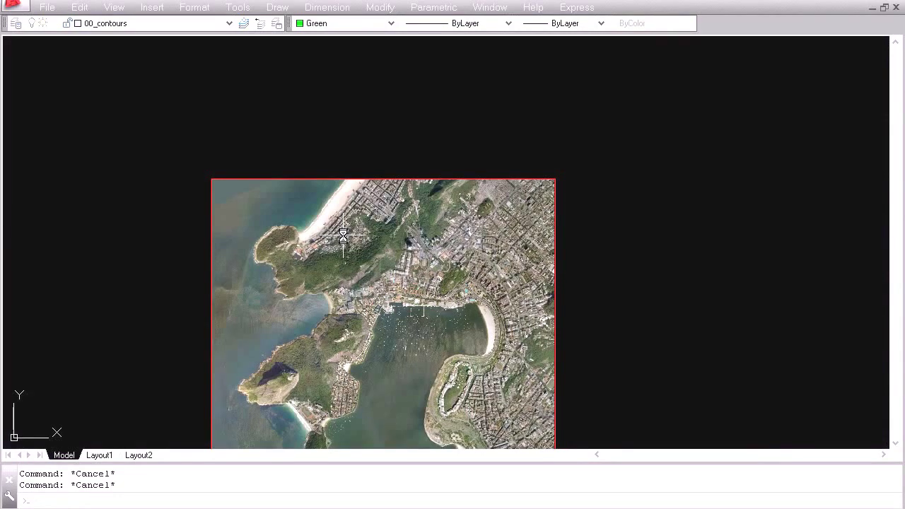
pyautogui.moveTo(279, 323); pyautogui.dragTo(293, 284, button='middle')
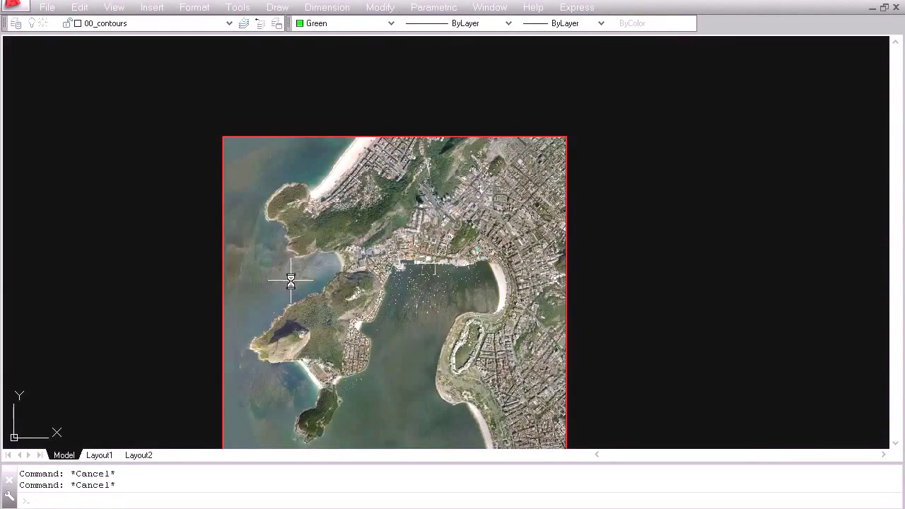
pyautogui.write('r')
pyautogui.press('Return')
pyautogui.click(270, 140)
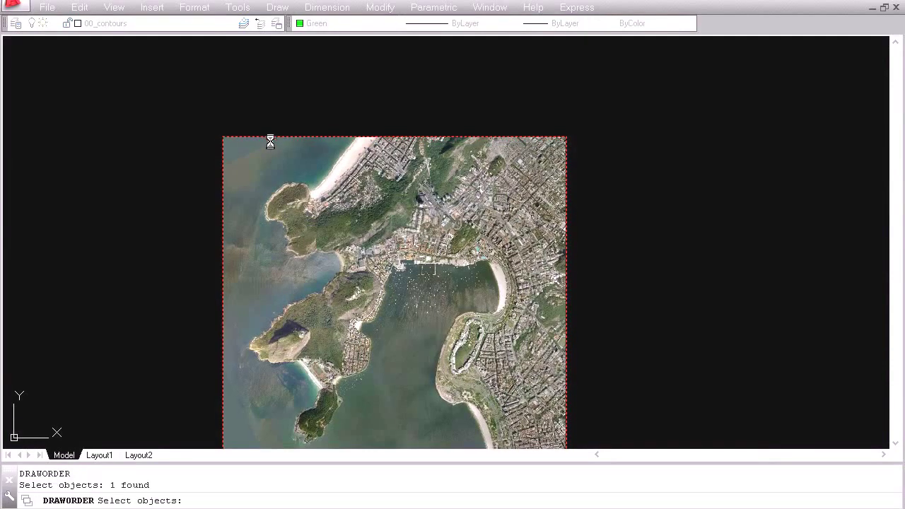
pyautogui.press('Return')
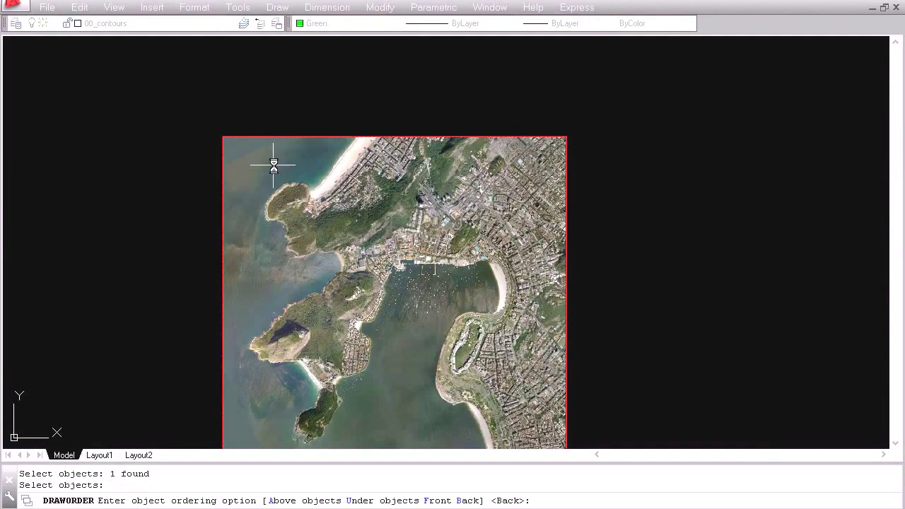
pyautogui.press('Return')
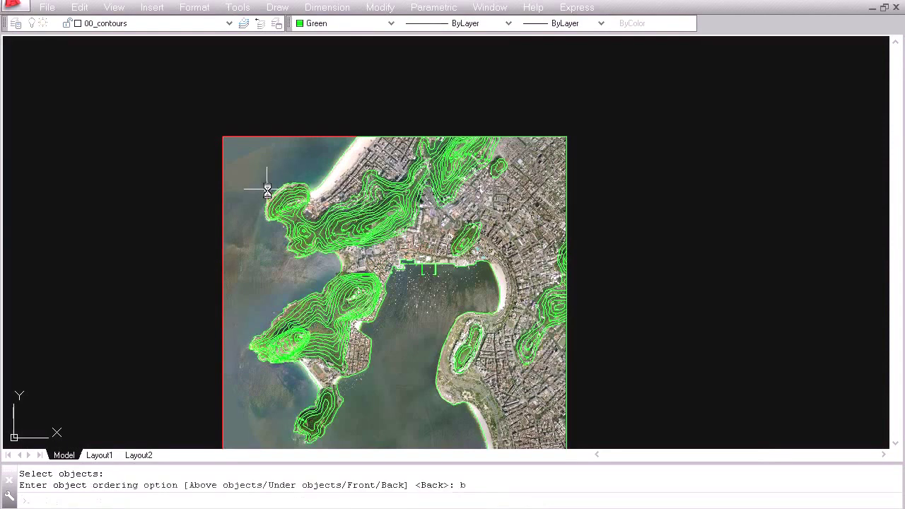
pyautogui.press('Escape')
# Examine how the completed contours, their elevation labels and the shoreline fit the hills and coast on the aerial photo
pyautogui.moveTo(272, 189)
pyautogui.mouseDown(button='middle')
pyautogui.moveTo(271, 107)
pyautogui.moveTo(277, 117)
pyautogui.mouseUp(button='middle')
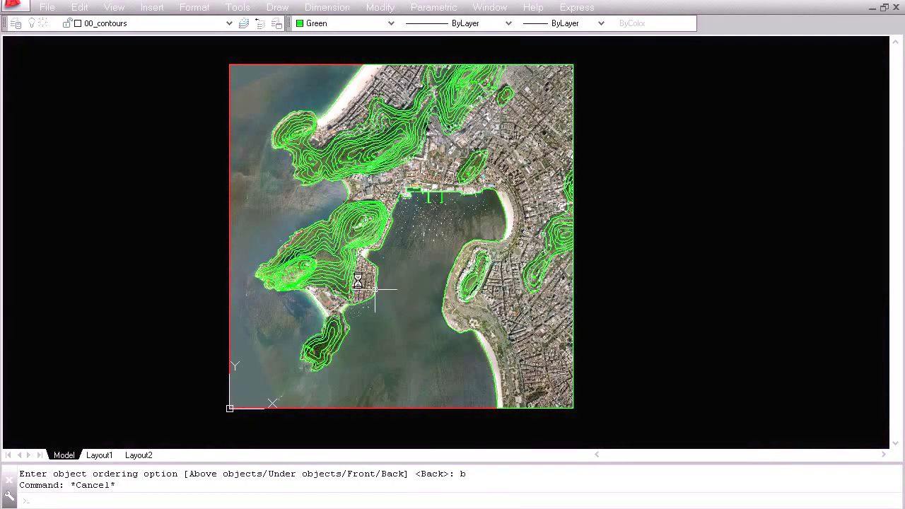
pyautogui.scroll(5, 338, 231)
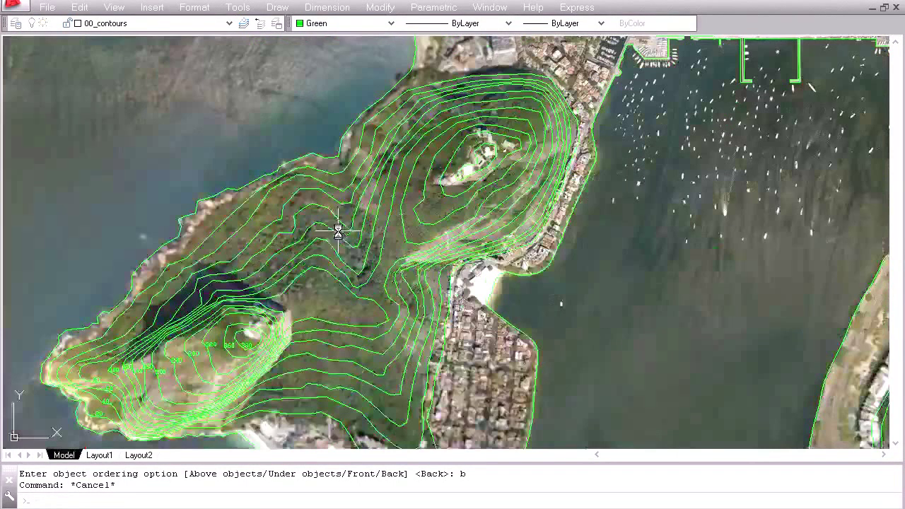
pyautogui.moveTo(282, 322); pyautogui.dragTo(403, 217, button='middle')
pyautogui.scroll(4, 250, 267)
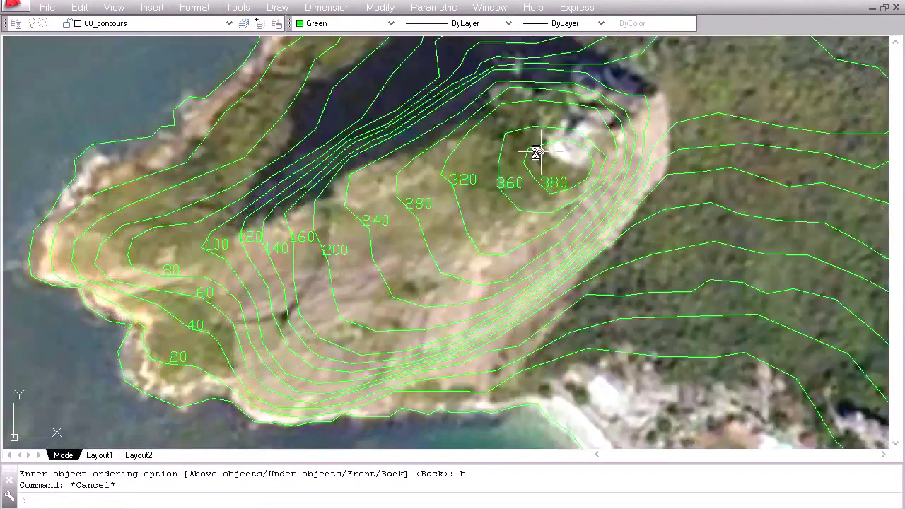
pyautogui.scroll(-5, 228, 333)
pyautogui.scroll(-3, 430, 287)
pyautogui.moveTo(688, 266); pyautogui.dragTo(375, 369, button='middle')
pyautogui.moveTo(125, 123); pyautogui.dragTo(243, 337, button='middle')
pyautogui.scroll(4, 214, 329)
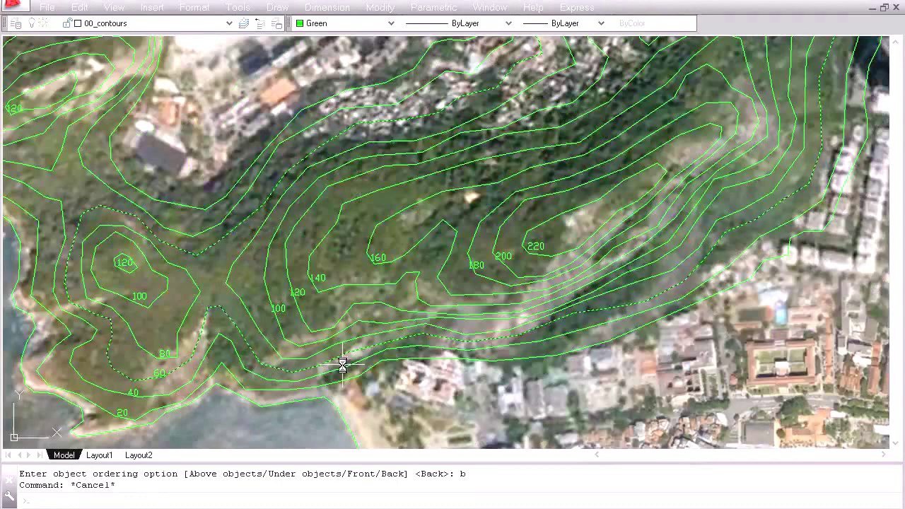
pyautogui.moveTo(533, 169); pyautogui.dragTo(775, 122, button='middle')
pyautogui.scroll(-4, 325, 265)
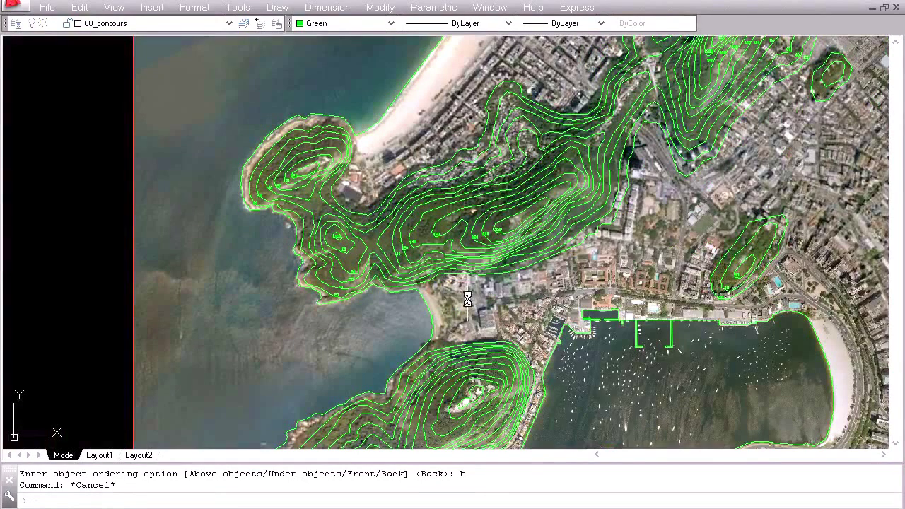
pyautogui.moveTo(568, 274); pyautogui.dragTo(365, 242, button='middle')
pyautogui.scroll(-4, 452, 246)
pyautogui.moveTo(514, 334); pyautogui.dragTo(521, 282, button='middle')
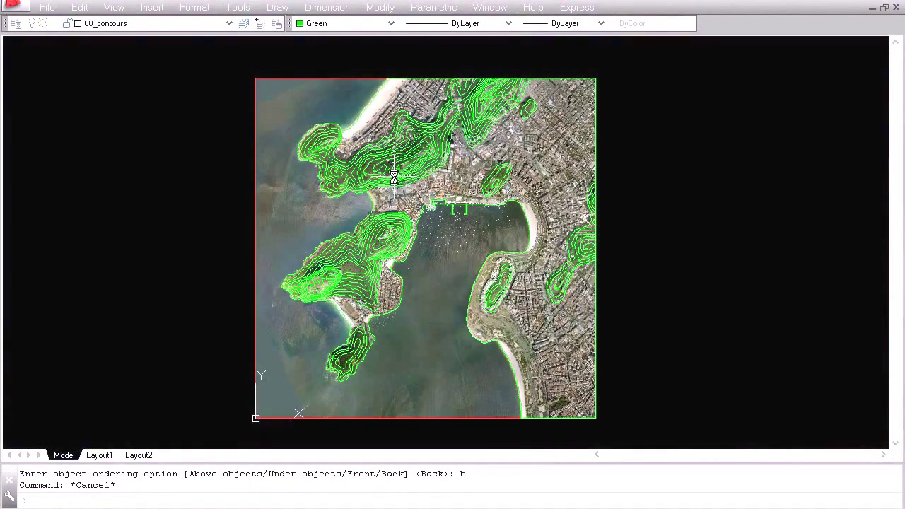
# Turn off the 00_Contours complete layer so only the aerial photo is displayed
pyautogui.click(156, 24)
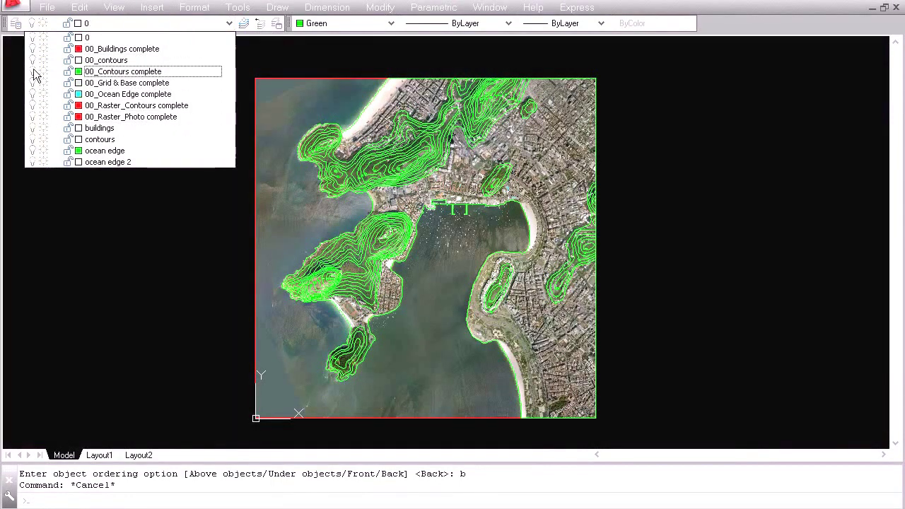
pyautogui.click(73, 223)
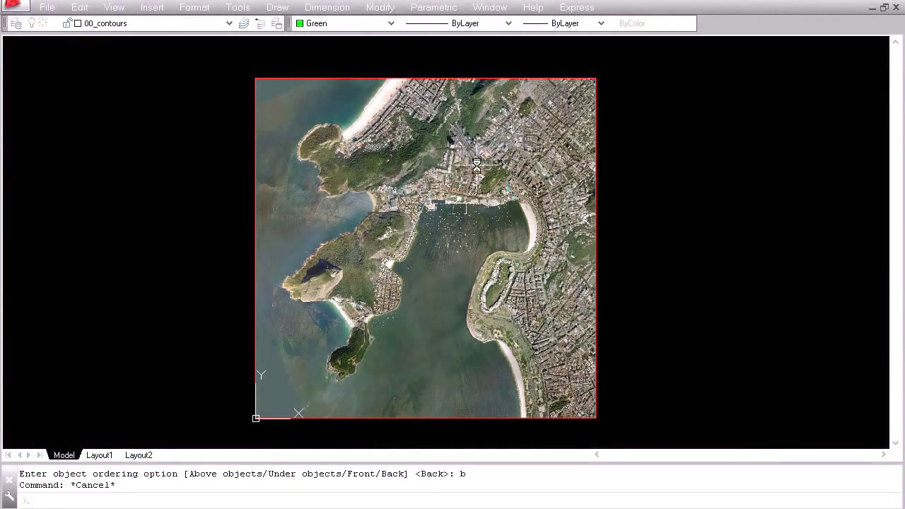
pyautogui.scroll(3, 417, 198)
# Make the buildings layer current and set the drawing colour to Red
pyautogui.click(102, 24)
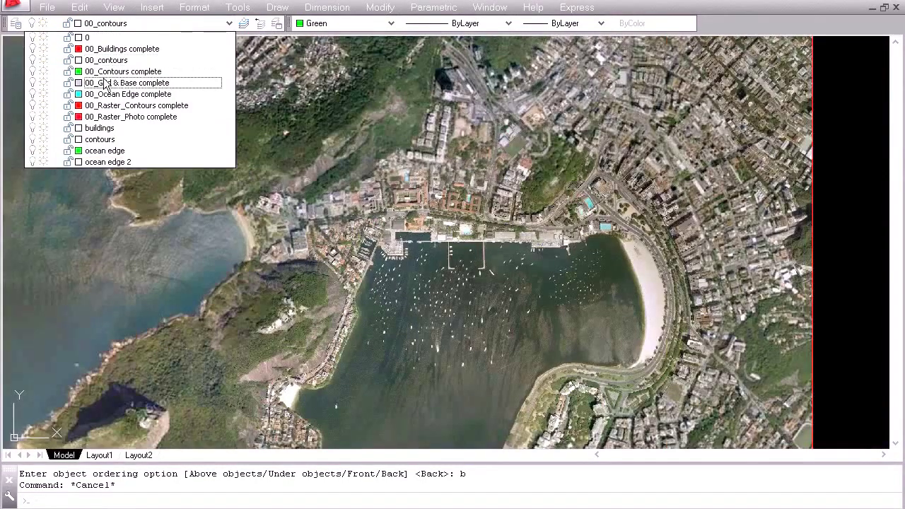
pyautogui.click(109, 130)
pyautogui.click(390, 23)
pyautogui.click(326, 61)
# Trace the large four-sided city block inland of the beach boulevard with a closed polyline
pyautogui.moveTo(516, 221); pyautogui.dragTo(441, 214, button='middle')
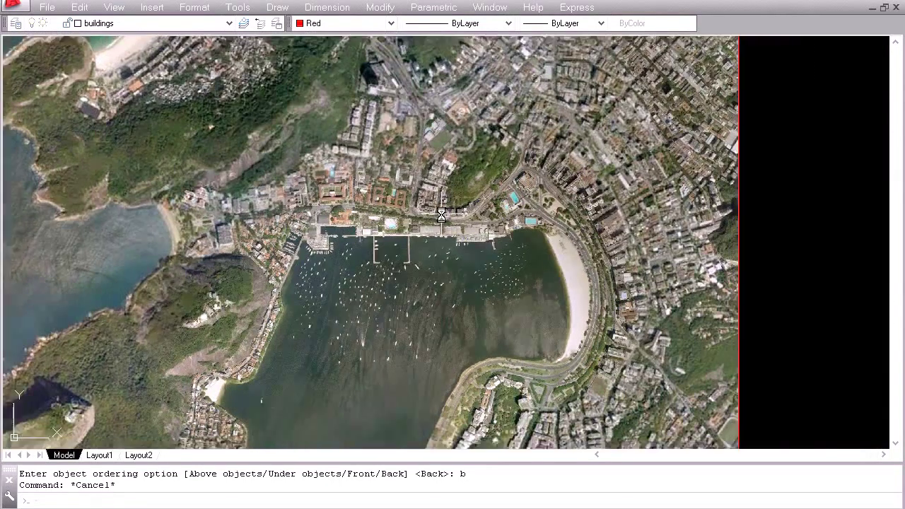
pyautogui.scroll(6, 454, 209)
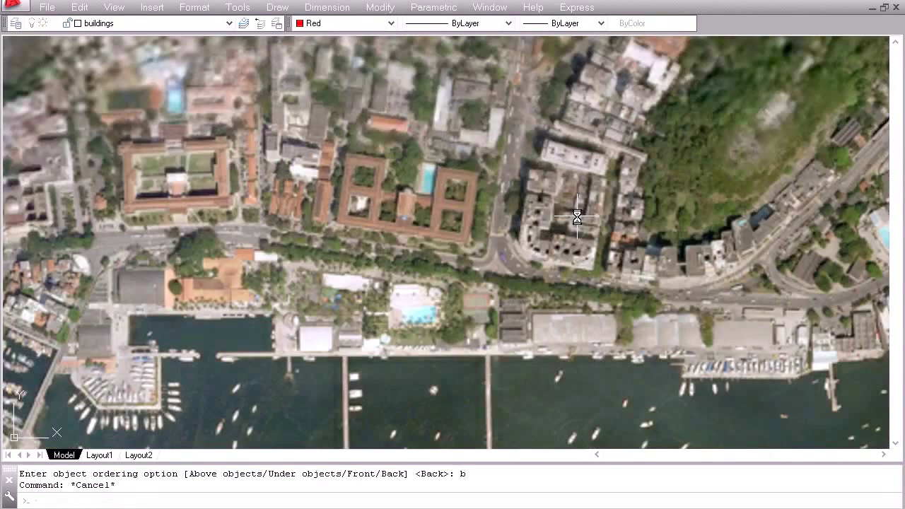
pyautogui.scroll(-3, 548, 240)
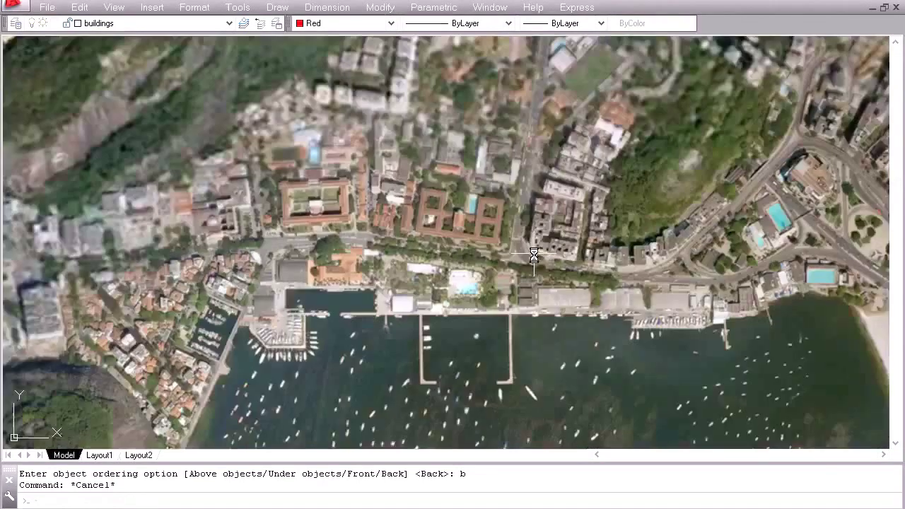
pyautogui.moveTo(806, 341); pyautogui.dragTo(408, 289, button='middle')
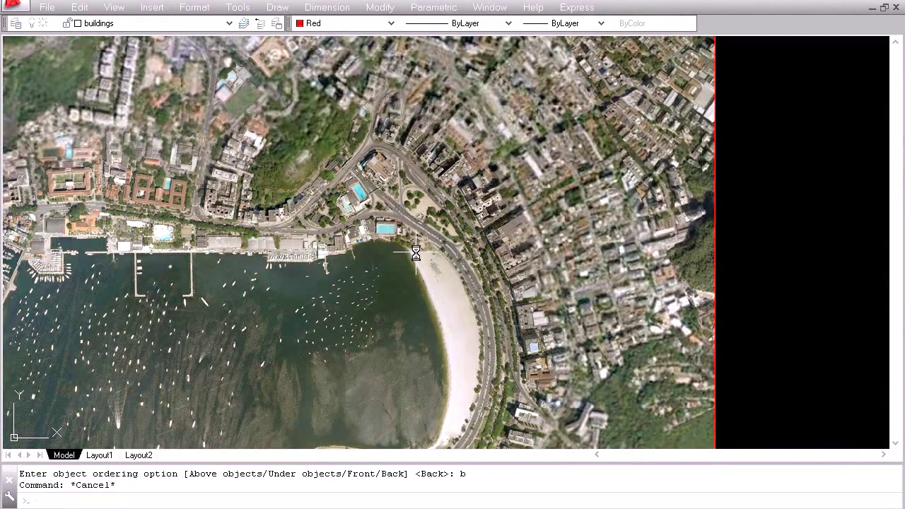
pyautogui.scroll(5, 452, 226)
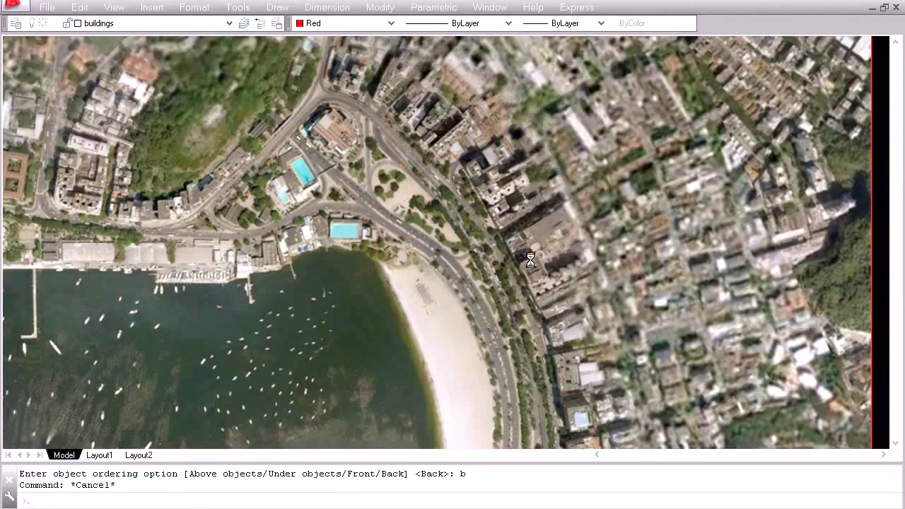
pyautogui.scroll(-3, 501, 256)
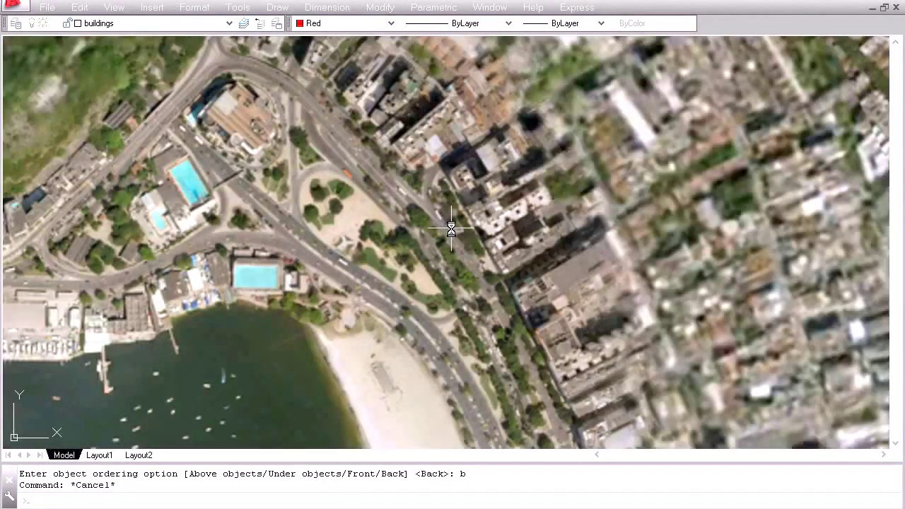
pyautogui.write('pl')
pyautogui.press('Return')
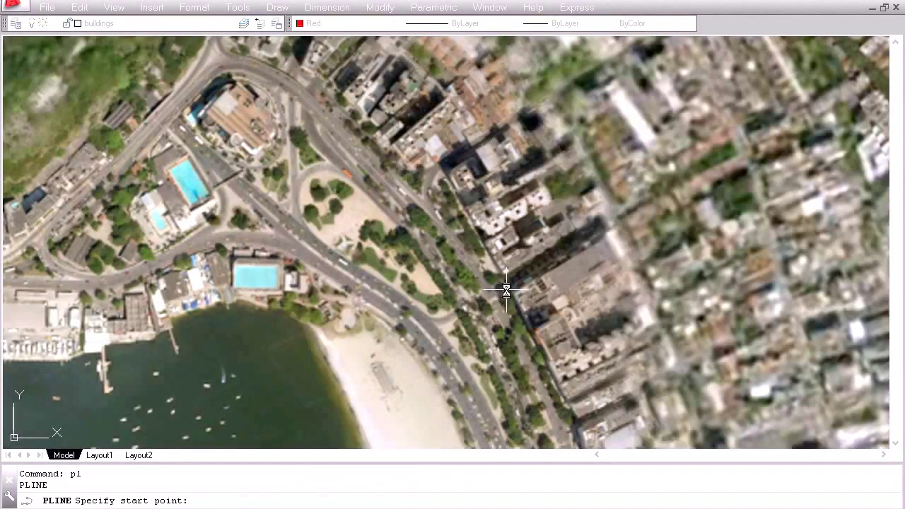
pyautogui.click(507, 288)
pyautogui.click(612, 226)
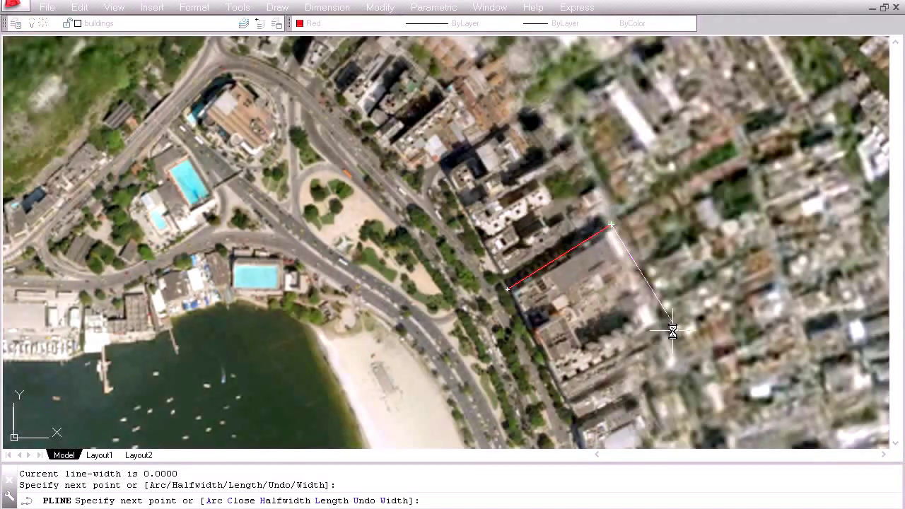
pyautogui.click(664, 335)
pyautogui.click(559, 386)
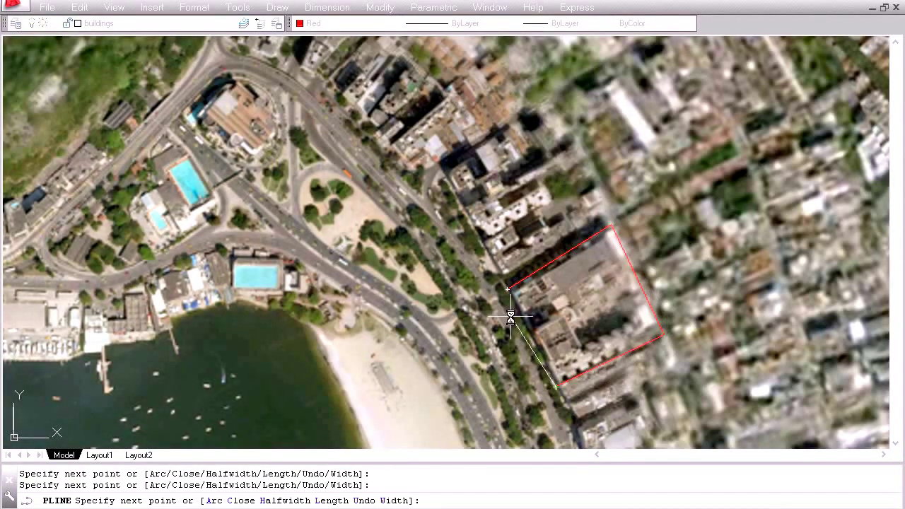
pyautogui.click(508, 287)
pyautogui.press('Return')
# Outline the neighbouring block to the north-west, across the side street, with a four-sided polyline
pyautogui.press('Return')
pyautogui.click(499, 275)
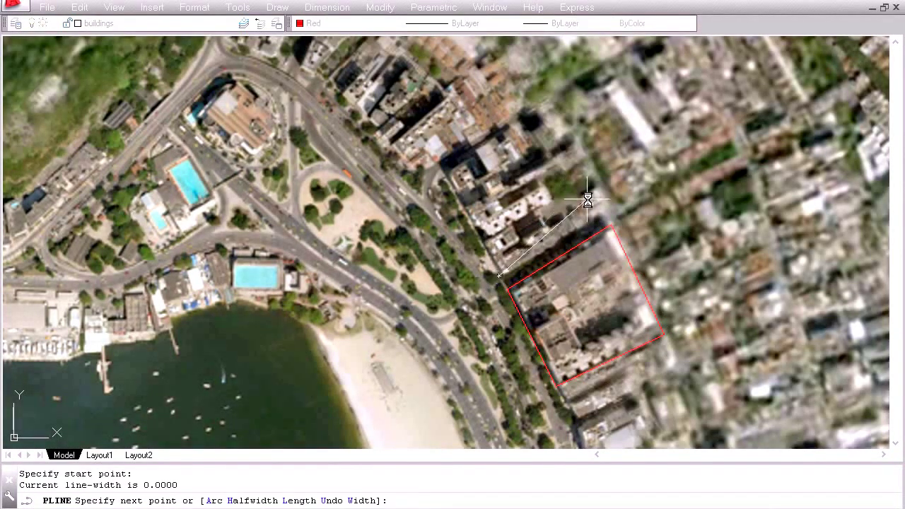
pyautogui.click(600, 216)
pyautogui.click(540, 108)
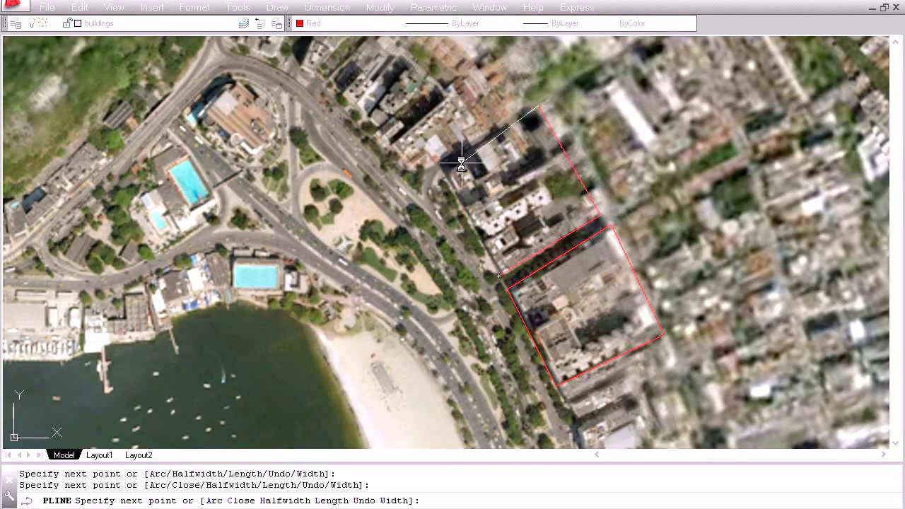
pyautogui.click(433, 175)
pyautogui.click(497, 274)
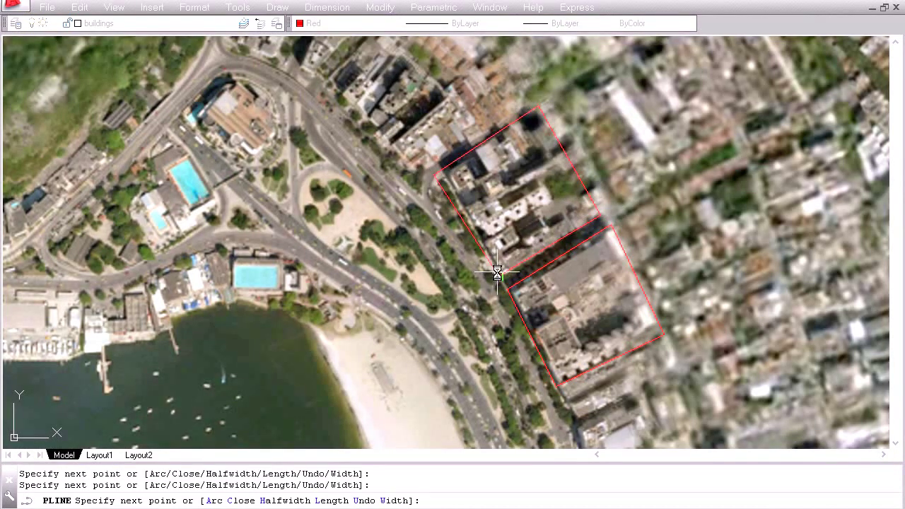
pyautogui.press('Return')
# Outline the narrower building block further north-west along the boulevard with a third four-sided polyline
pyautogui.moveTo(422, 160); pyautogui.dragTo(484, 261, button='middle')
pyautogui.press('Return')
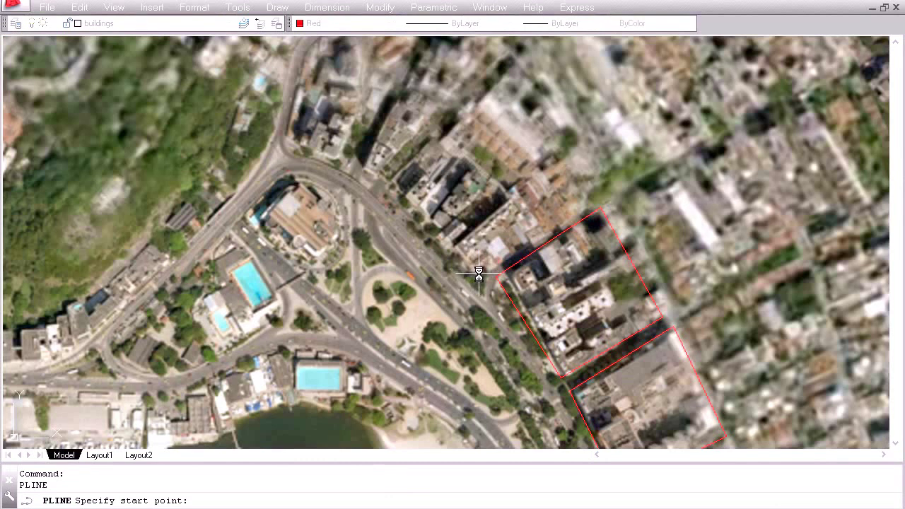
pyautogui.click(478, 274)
pyautogui.click(568, 213)
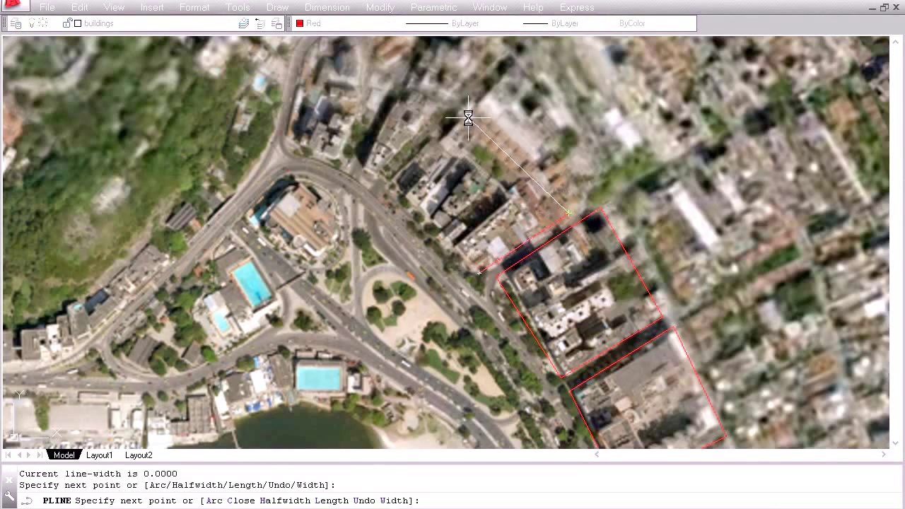
pyautogui.click(537, 169)
pyautogui.click(449, 246)
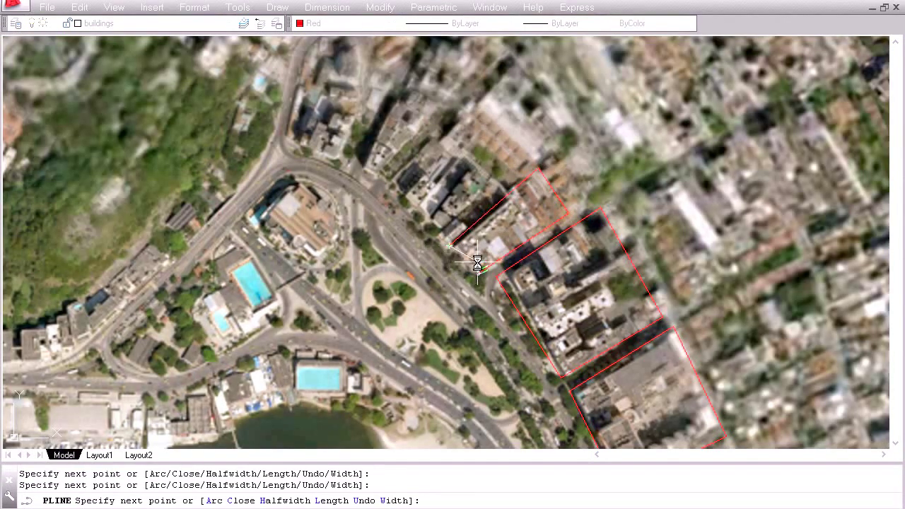
pyautogui.click(478, 274)
pyautogui.press('Return')
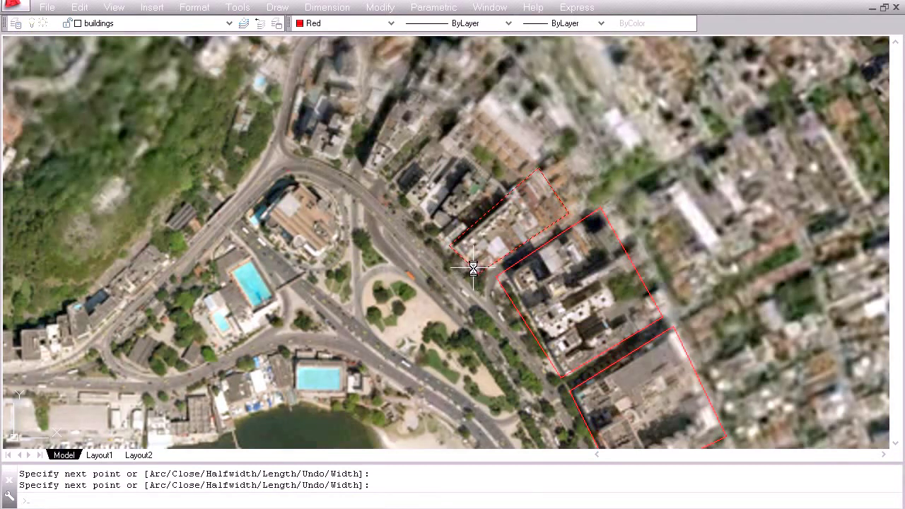
# Examine the untraced buildings along the harbour and the street blocks in the dense inland districts
pyautogui.scroll(-2, 401, 238)
pyautogui.moveTo(257, 310); pyautogui.dragTo(495, 283, button='middle')
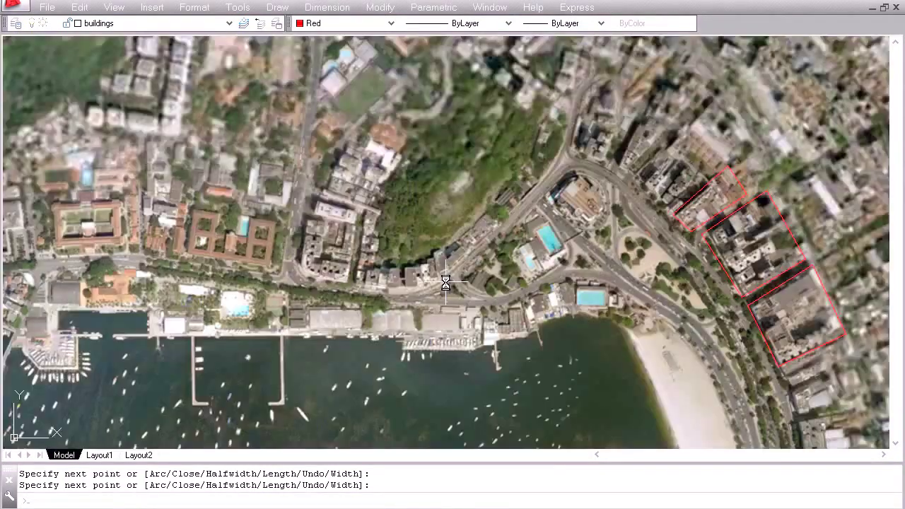
pyautogui.moveTo(232, 275); pyautogui.dragTo(374, 267, button='middle')
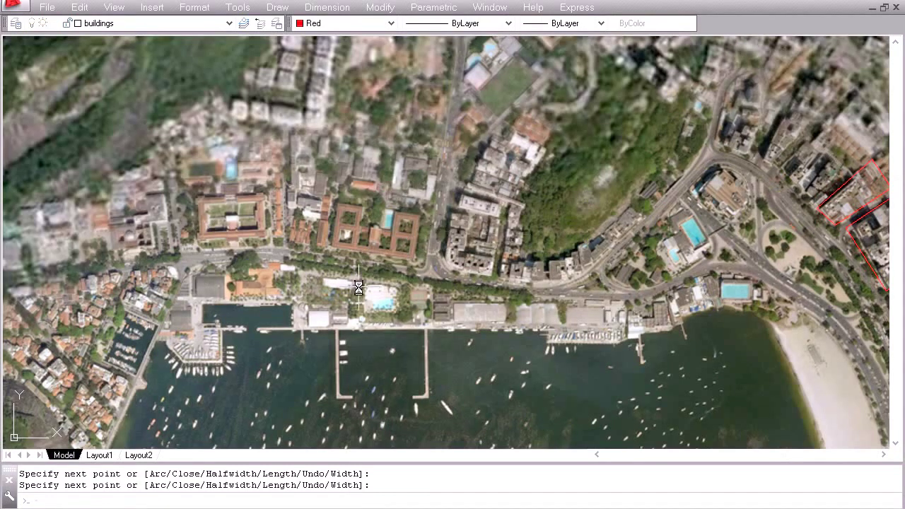
pyautogui.scroll(-4, 476, 235)
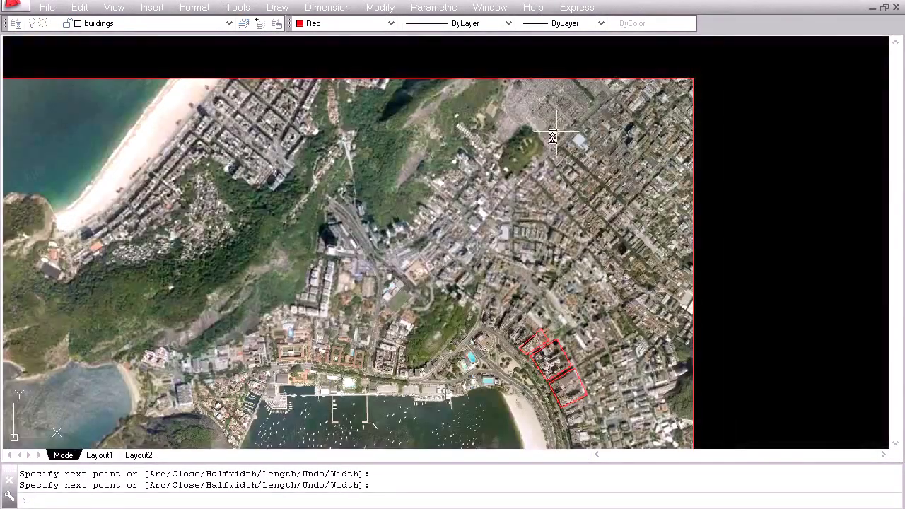
pyautogui.scroll(2, 697, 255)
pyautogui.scroll(2, 588, 118)
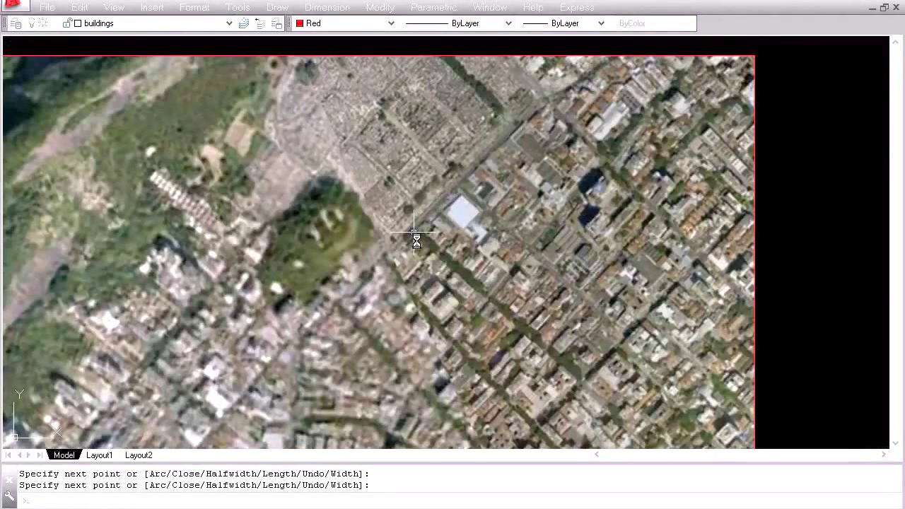
pyautogui.scroll(-3, 538, 268)
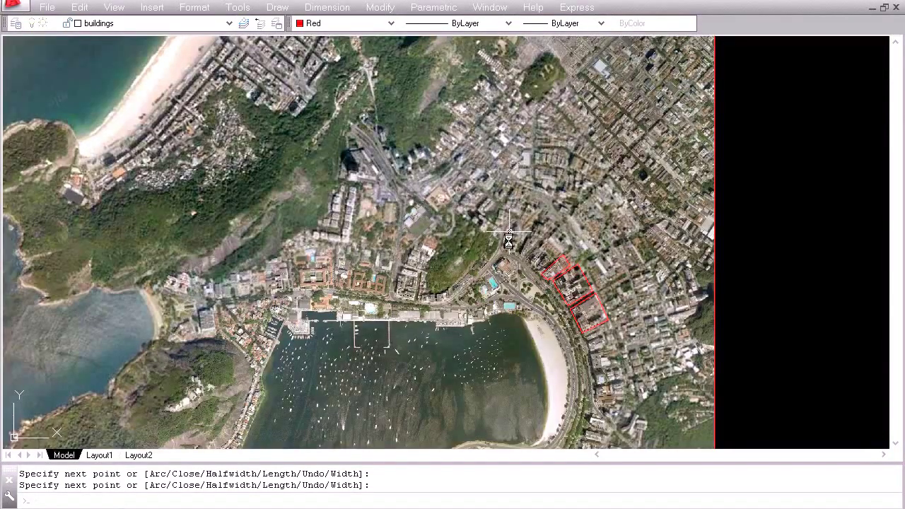
# Turn on the 00_Buildings complete layer over the aerial photo
pyautogui.click(164, 24)
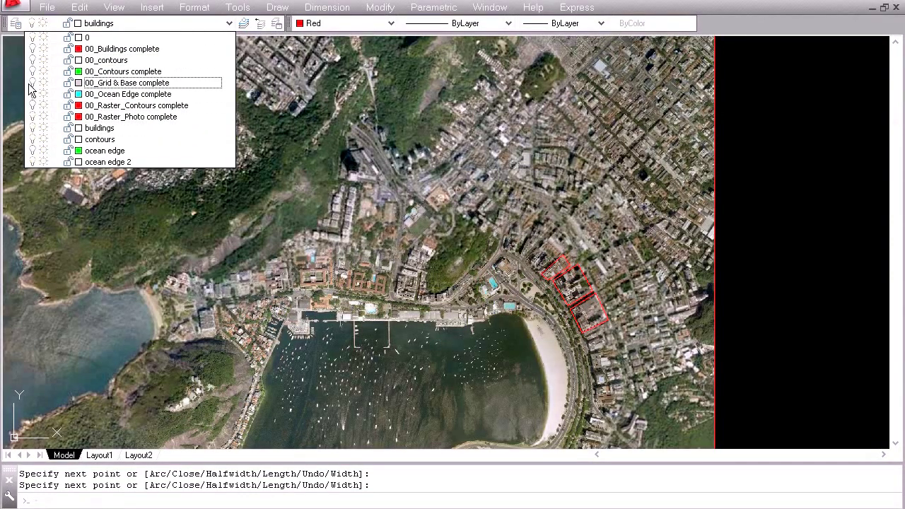
pyautogui.click(32, 49)
pyautogui.click(762, 186)
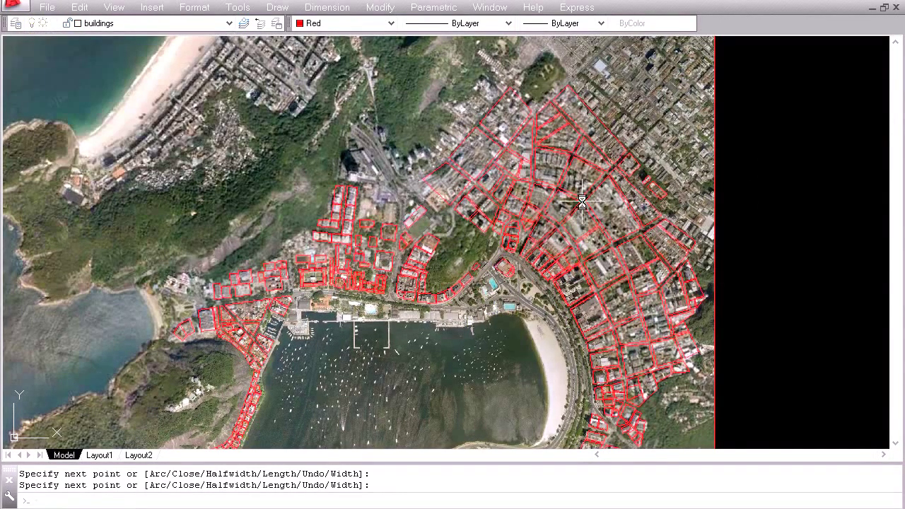
# Examine how the completed building outlines fit the blocks around the bay and across the whole aerial photo
pyautogui.moveTo(403, 347); pyautogui.dragTo(442, 234, button='middle')
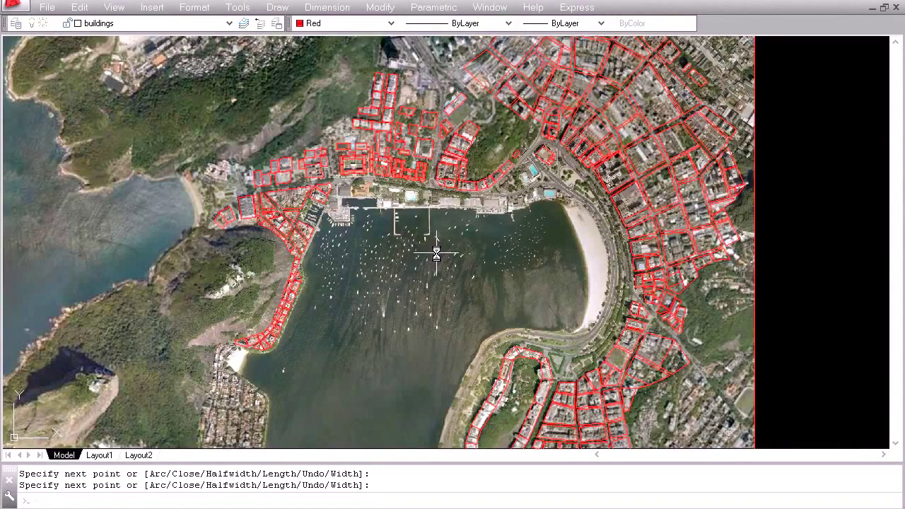
pyautogui.moveTo(405, 330); pyautogui.dragTo(511, 250, button='middle')
pyautogui.moveTo(461, 202); pyautogui.dragTo(441, 269, button='middle')
pyautogui.scroll(-4, 441, 268)
pyautogui.moveTo(471, 319); pyautogui.dragTo(464, 276, button='middle')
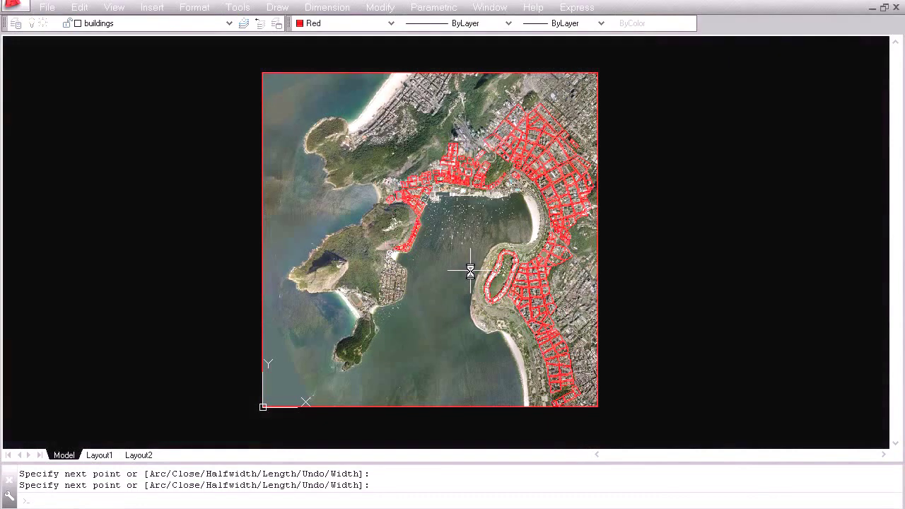
pyautogui.scroll(4, 427, 192)
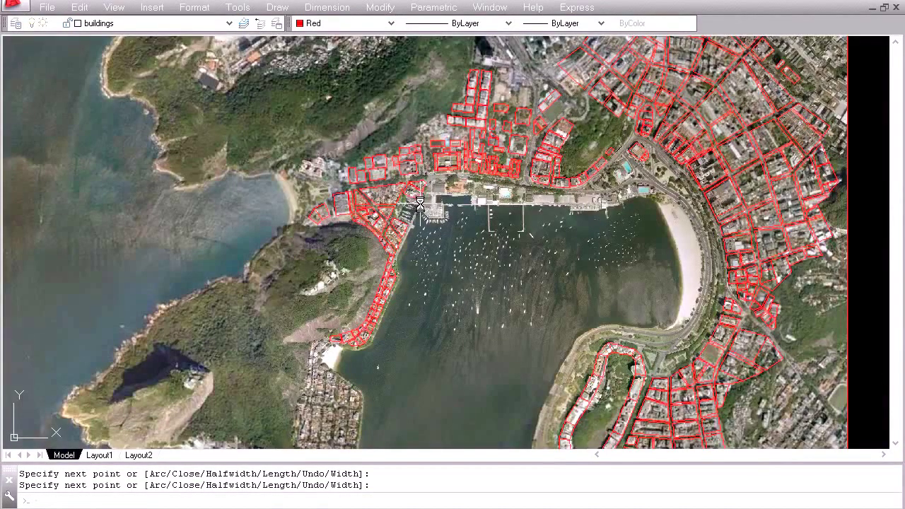
pyautogui.scroll(-3, 435, 216)
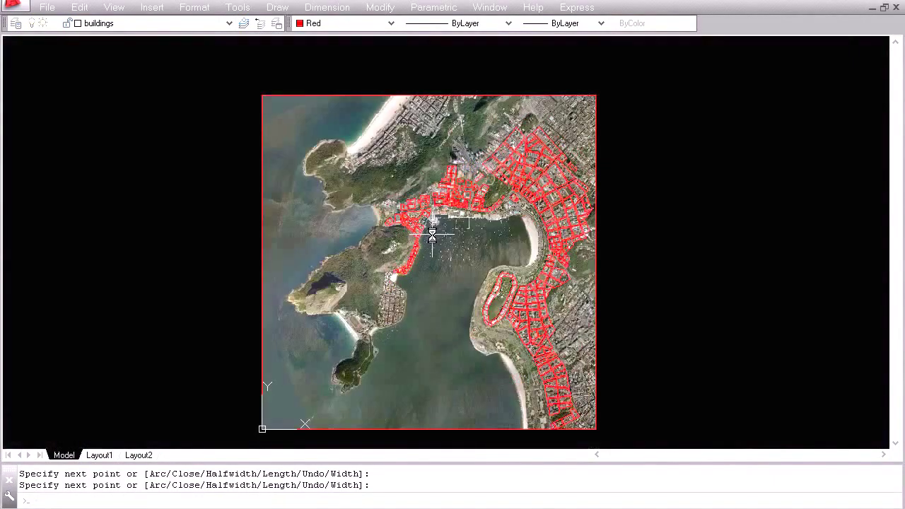
pyautogui.scroll(-2, 431, 241)
pyautogui.moveTo(435, 277); pyautogui.dragTo(429, 266, button='middle')
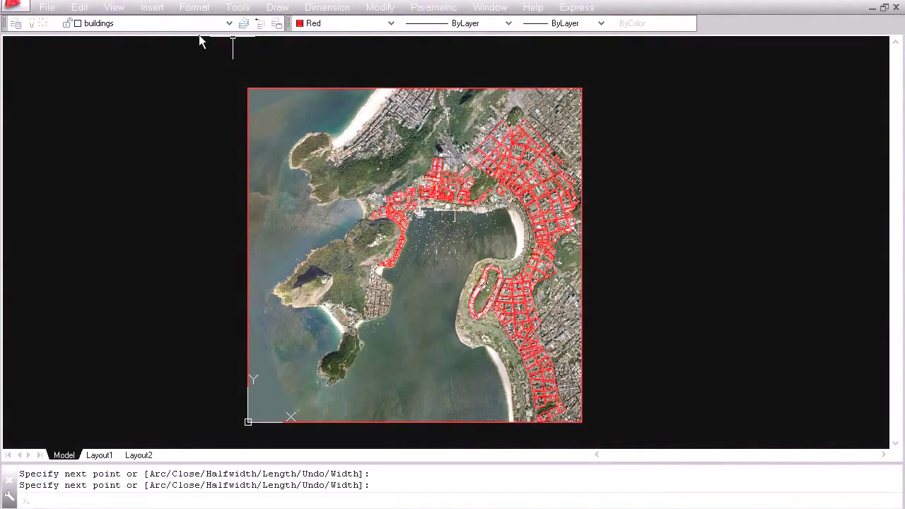
# Turn on the 00_Contours complete layer and turn off 00_Raster_Photo complete, leaving only the linework displayed
pyautogui.click(193, 29)
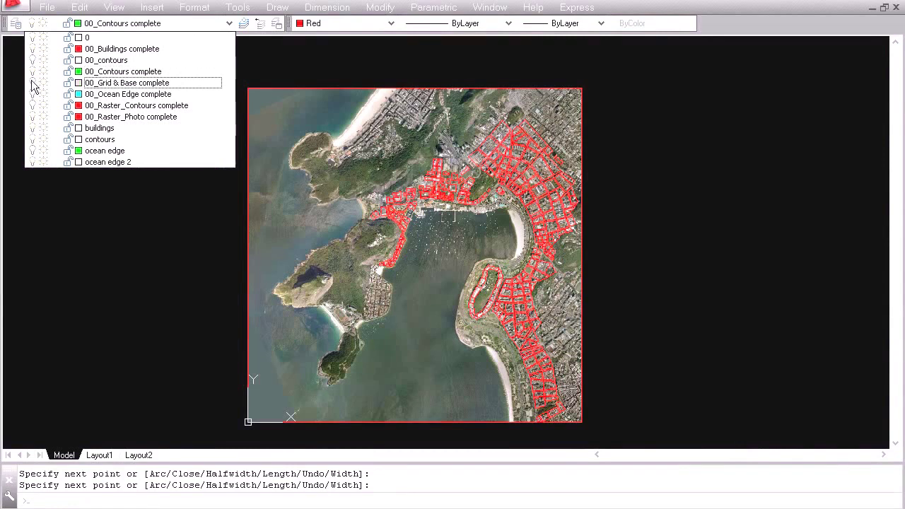
pyautogui.click(33, 118)
pyautogui.click(65, 212)
# Inspect the elevation labels on the hill contours above the harbour and select the 220 label
pyautogui.scroll(4, 430, 129)
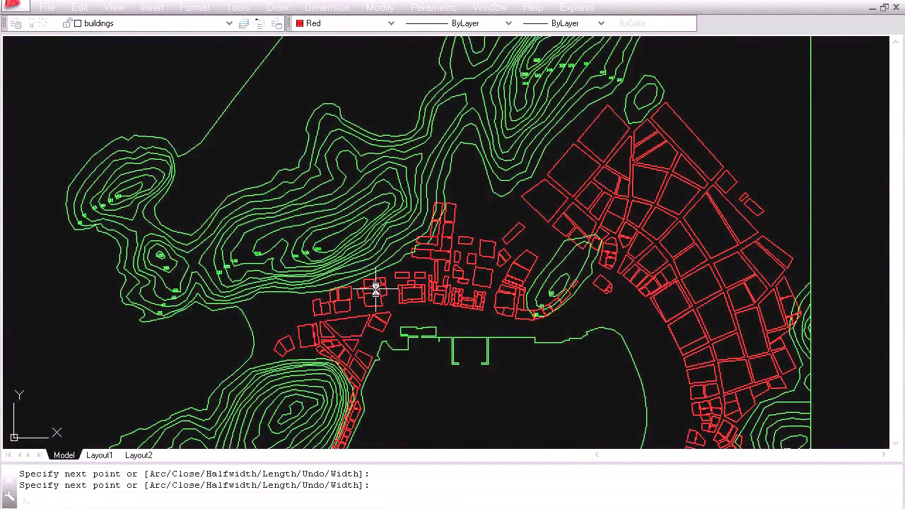
pyautogui.scroll(5, 286, 258)
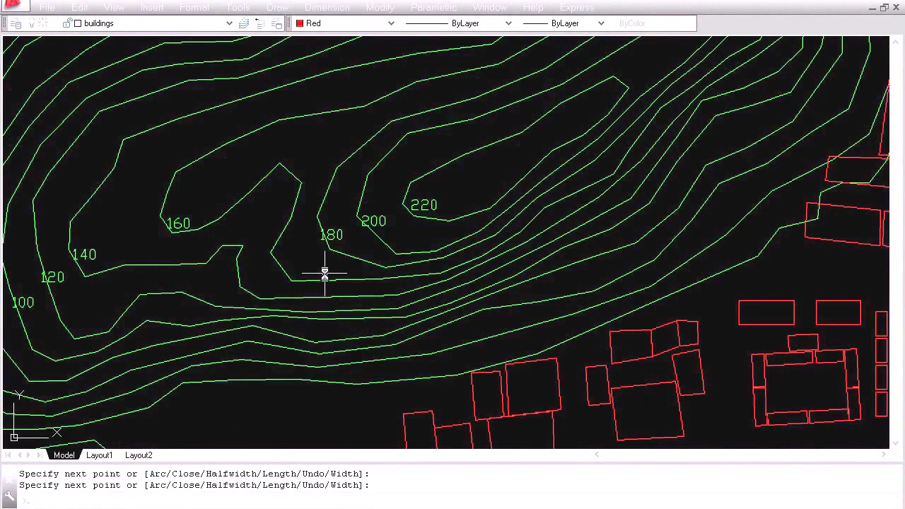
pyautogui.scroll(2, 424, 198)
pyautogui.click(424, 214)
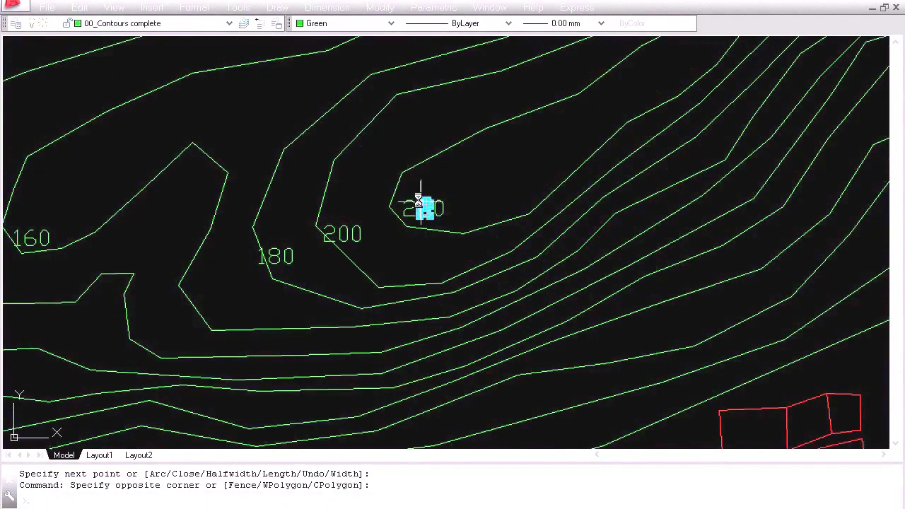
# Inspect the 220 elevation label inside the innermost hill contour by selecting it and clearing the selection
pyautogui.scroll(5, 423, 211)
pyautogui.press('Escape')
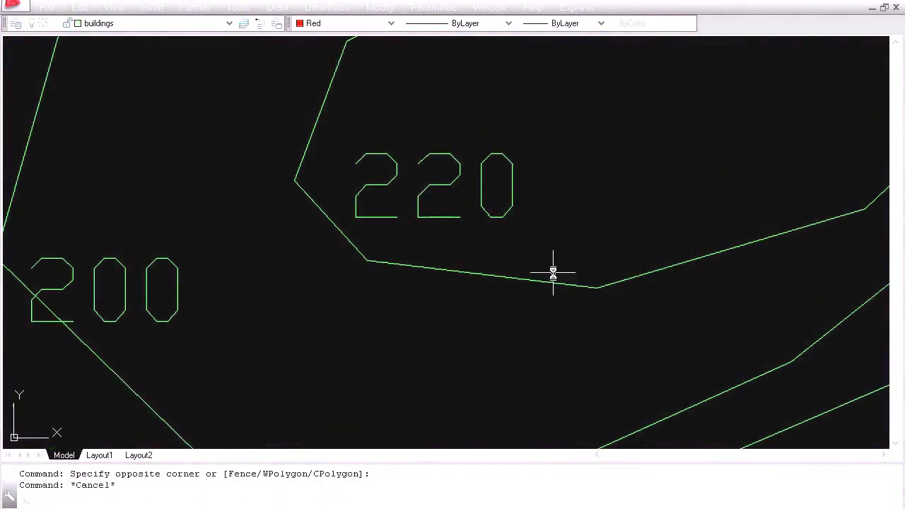
pyautogui.moveTo(376, 121)
pyautogui.mouseDown(button='middle')
pyautogui.moveTo(404, 293)
pyautogui.moveTo(400, 263)
pyautogui.mouseUp(button='middle')
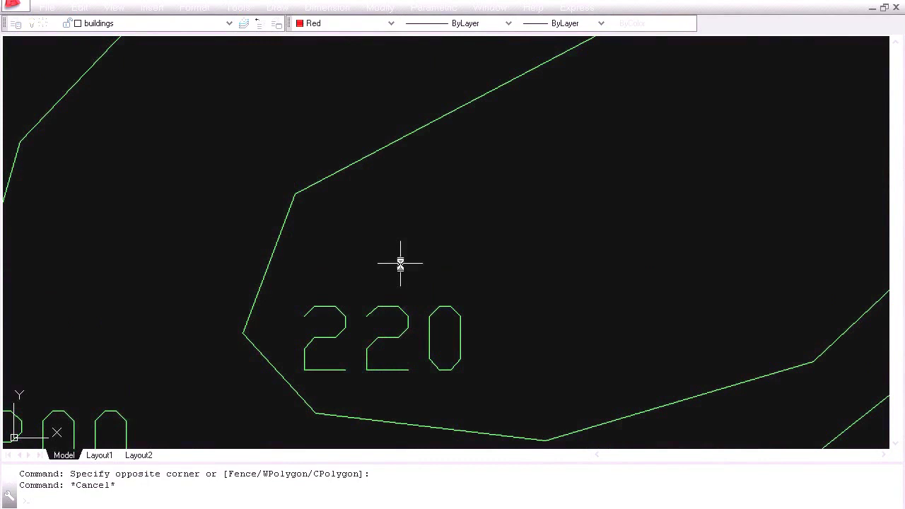
pyautogui.click(413, 343)
pyautogui.click(363, 317)
pyautogui.press('Escape')
# Turn on the 00_contours layer and turn off the 00_Contours complete layer
pyautogui.click(144, 30)
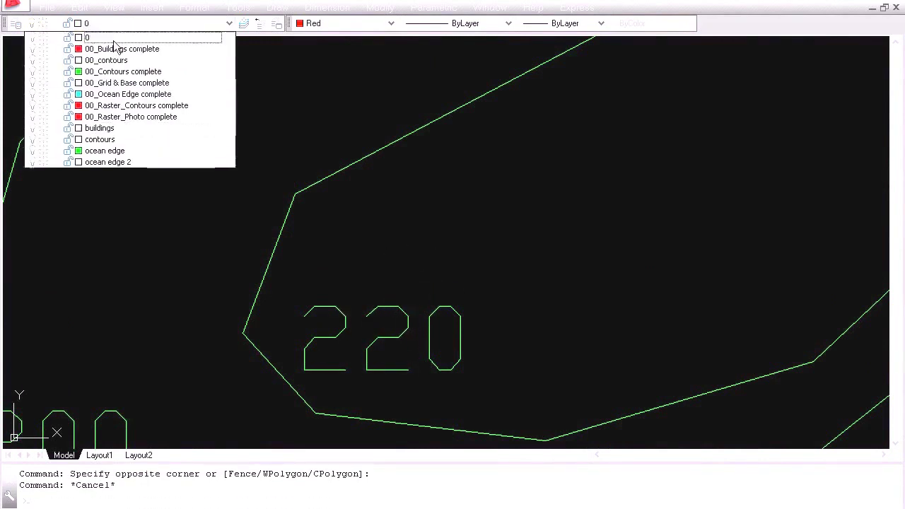
pyautogui.click(31, 62)
pyautogui.click(561, 241)
pyautogui.scroll(-5, 458, 263)
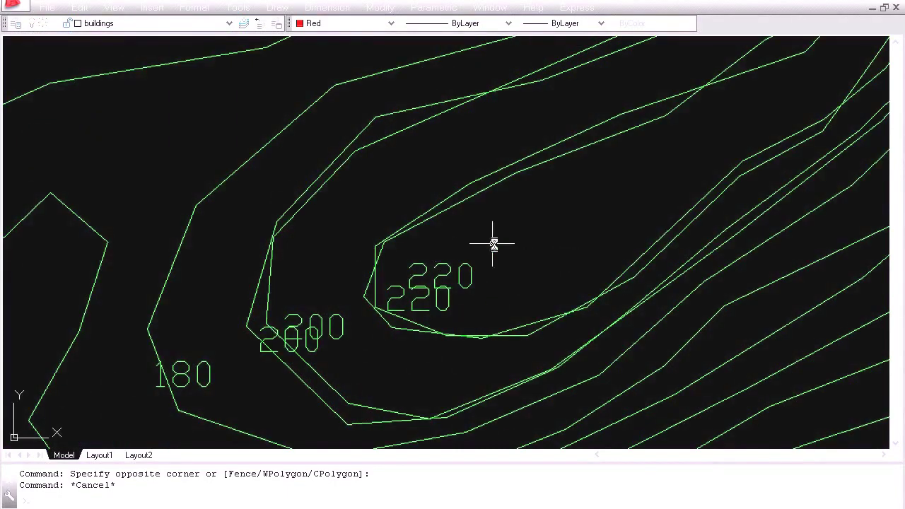
pyautogui.click(168, 27)
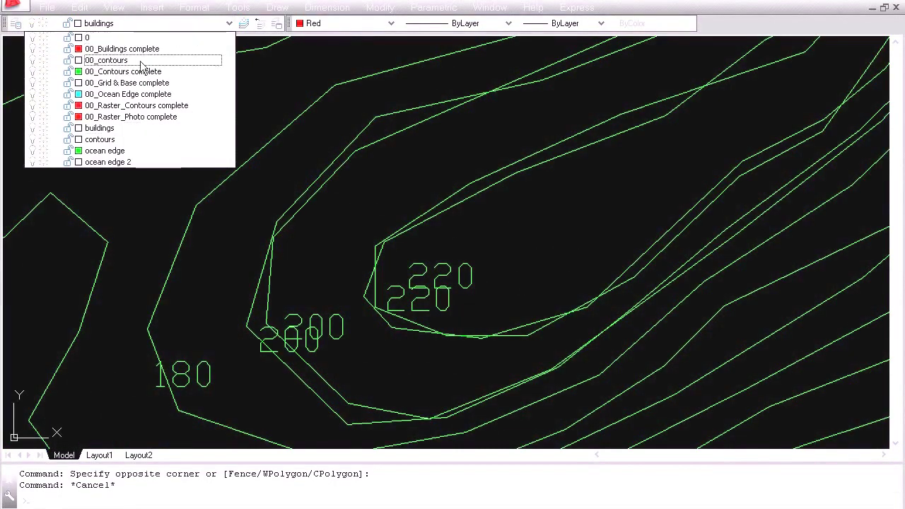
pyautogui.click(32, 73)
pyautogui.click(398, 192)
# Try to explode the 220 and 200 contour labels with the Express Tools text explode command
pyautogui.scroll(3, 431, 257)
pyautogui.click(477, 301)
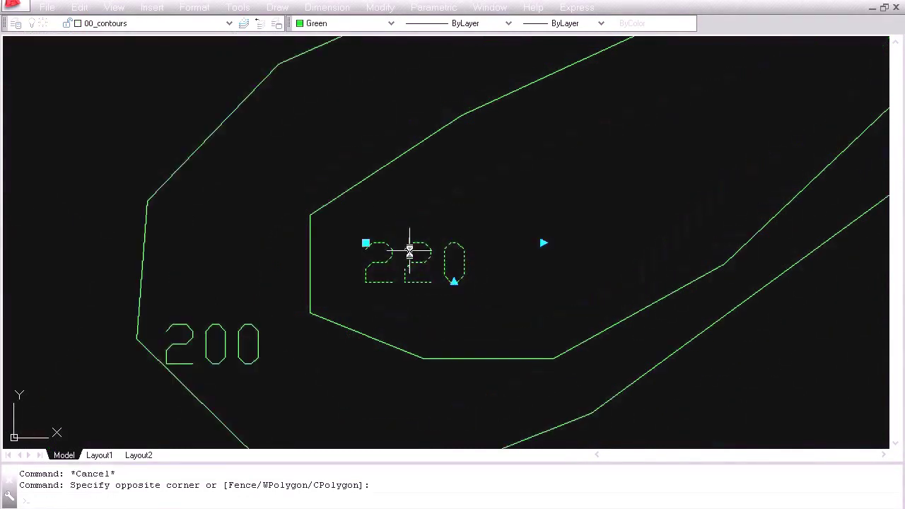
pyautogui.click(417, 255)
pyautogui.click(272, 370)
pyautogui.click(228, 328)
pyautogui.scroll(-2, 273, 297)
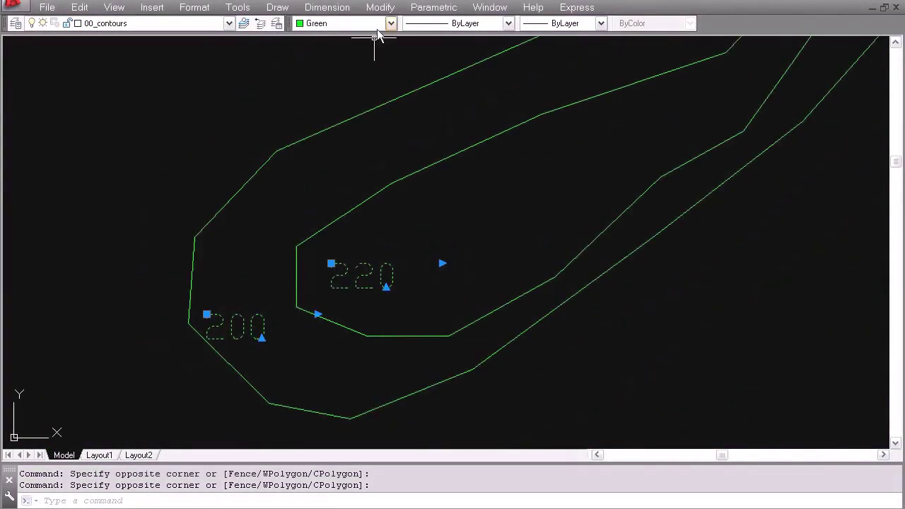
pyautogui.click(577, 7)
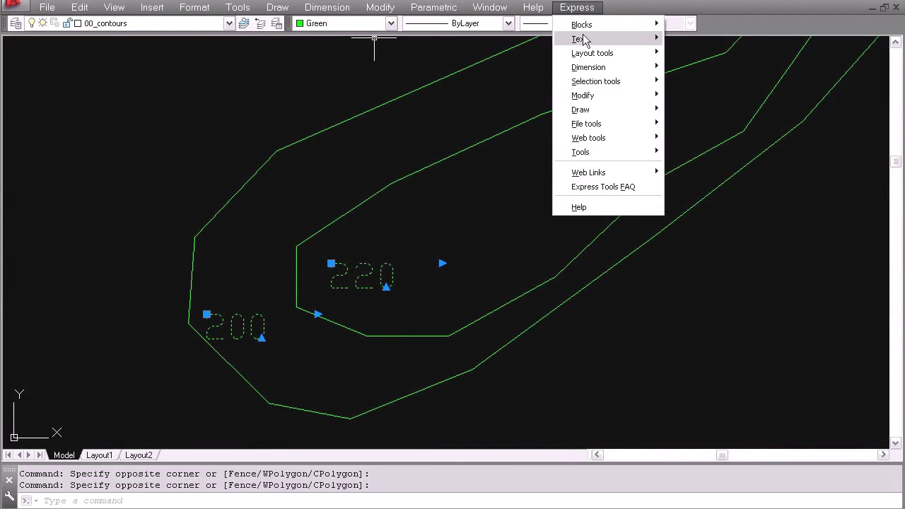
pyautogui.moveTo(584, 40)
pyautogui.click(685, 110)
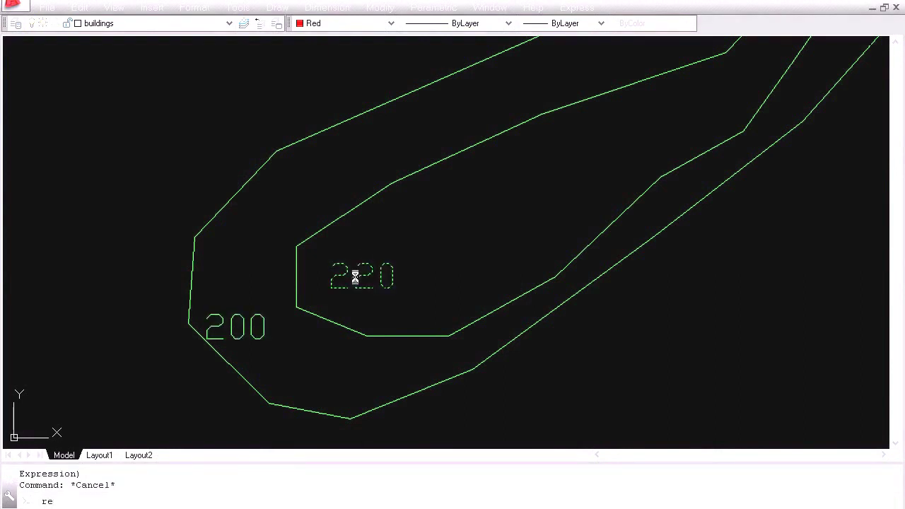
# Draw one rectangle around the 220 label and another around the 200 label as size references
pyautogui.write('c')
pyautogui.press('Return')
pyautogui.click(320, 256)
pyautogui.click(412, 298)
pyautogui.press('Return')
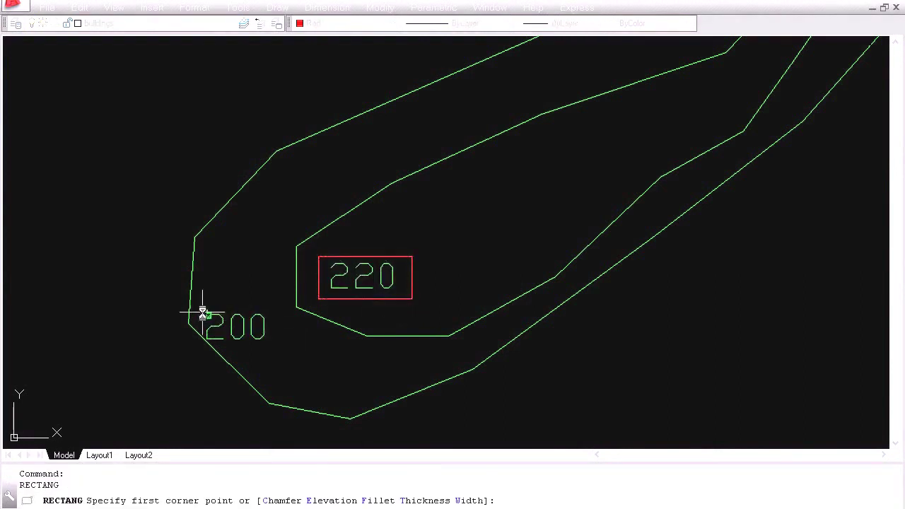
pyautogui.click(190, 305)
pyautogui.click(276, 349)
pyautogui.press('Escape')
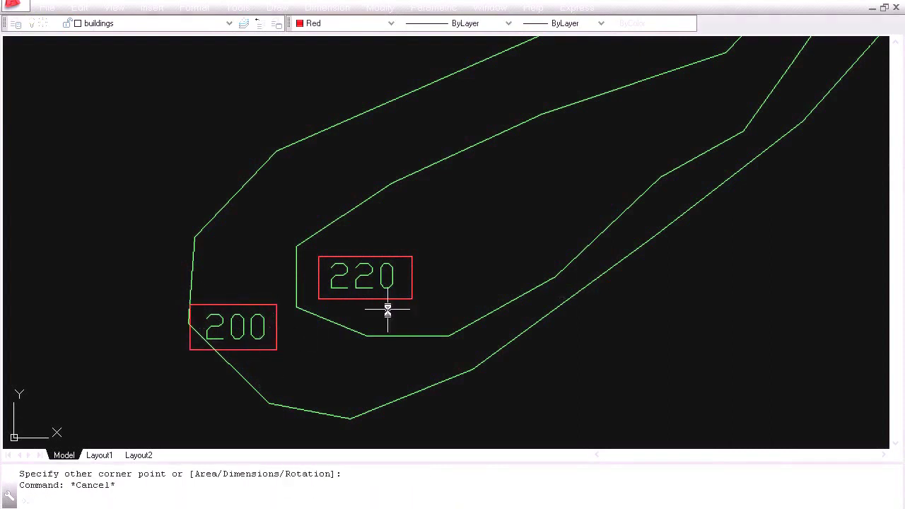
# Select the 220 and 200 labels and explode their text into lines
pyautogui.click(362, 278)
pyautogui.click(339, 287)
pyautogui.click(256, 323)
pyautogui.click(247, 319)
pyautogui.click(577, 7)
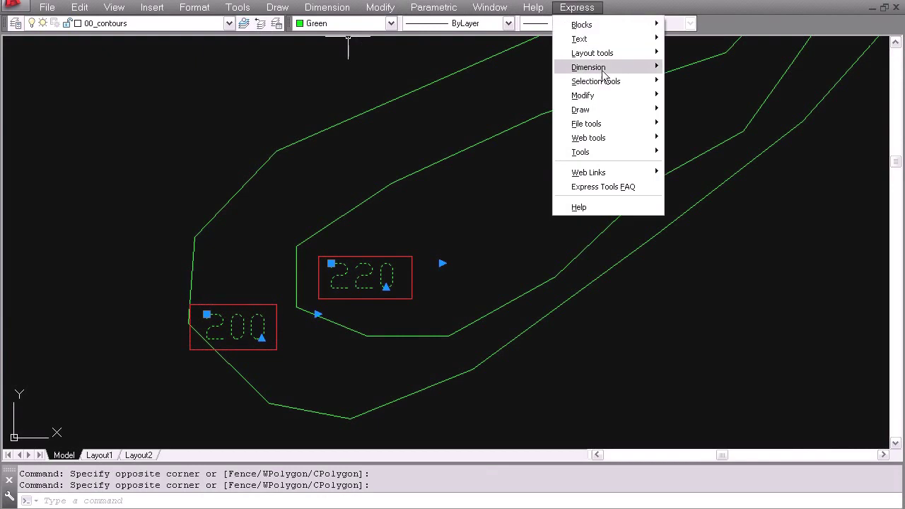
pyautogui.click(700, 107)
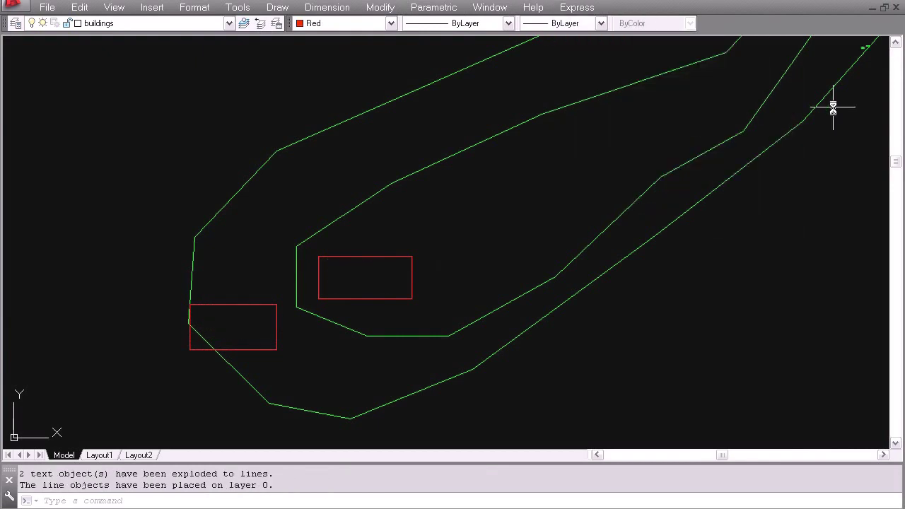
# Move the tiny exploded label lines from beside the outer contour into the rectangle that framed the 200 label
pyautogui.press('Escape')
pyautogui.scroll(4, 608, 170)
pyautogui.write('m')
pyautogui.press('Return')
pyautogui.click(596, 171)
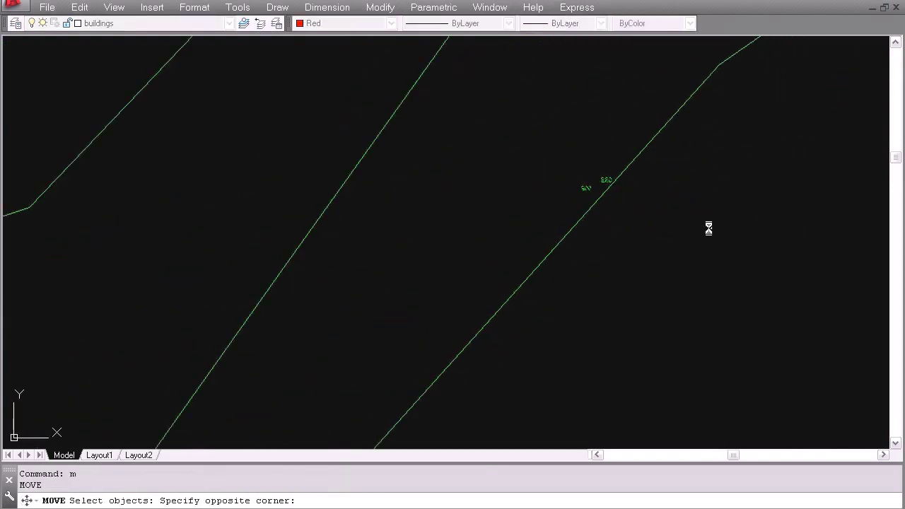
pyautogui.click(710, 227)
pyautogui.press('Return')
pyautogui.click(623, 233)
pyautogui.moveTo(408, 334); pyautogui.dragTo(712, 91, button='middle')
pyautogui.scroll(-4, 500, 211)
pyautogui.scroll(-2, 370, 326)
pyautogui.moveTo(211, 385); pyautogui.dragTo(570, 214, button='middle')
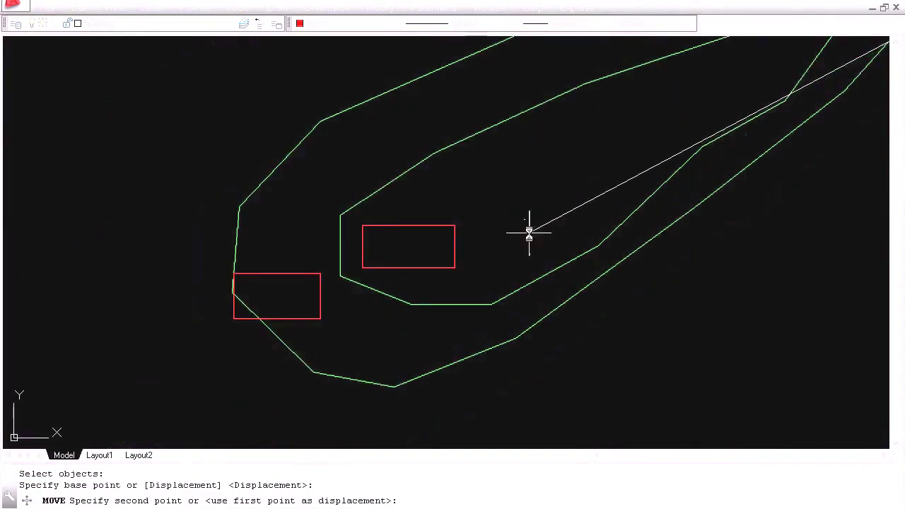
pyautogui.moveTo(386, 328); pyautogui.dragTo(552, 238, button='middle')
pyautogui.scroll(6, 446, 221)
pyautogui.press('Escape')
pyautogui.write('sc')
pyautogui.press('Return')
pyautogui.click(395, 186)
pyautogui.click(314, 147)
pyautogui.scroll(3, 429, 246)
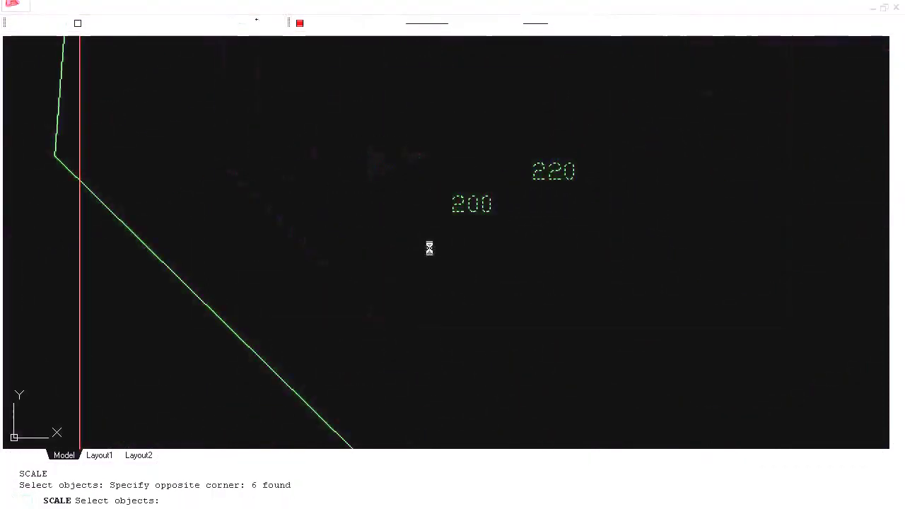
pyautogui.press('Return')
pyautogui.press('Escape')
# Move the exploded 200 and 220 lines to the lower-left corner of the 200 rectangle
pyautogui.write('m')
pyautogui.press('Return')
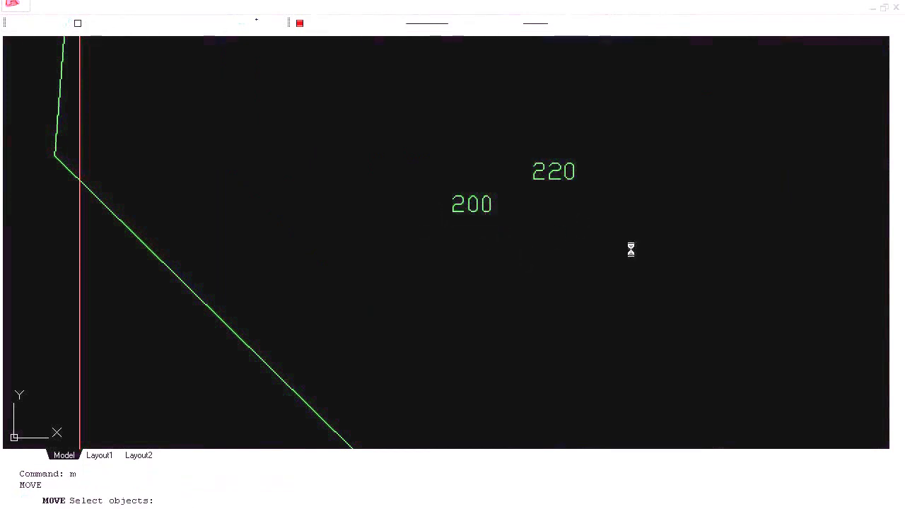
pyautogui.click(630, 248)
pyautogui.click(387, 191)
pyautogui.press('Return')
pyautogui.click(444, 220)
pyautogui.moveTo(284, 430); pyautogui.dragTo(417, 191, button='middle')
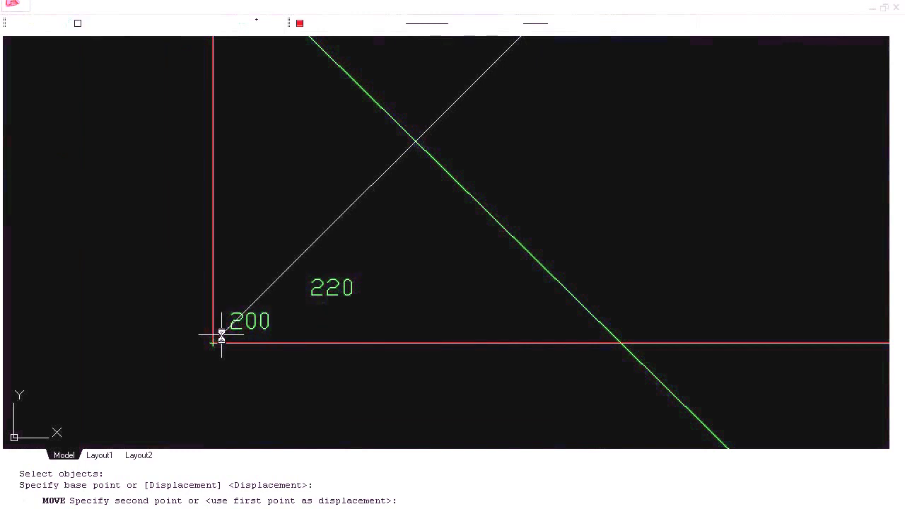
pyautogui.press('Escape')
# Scale the exploded 200 and 220 lines by reference about the 200 rectangle's lower-left corner to fit both rectangles
pyautogui.write('sc')
pyautogui.press('Return')
pyautogui.click(148, 212)
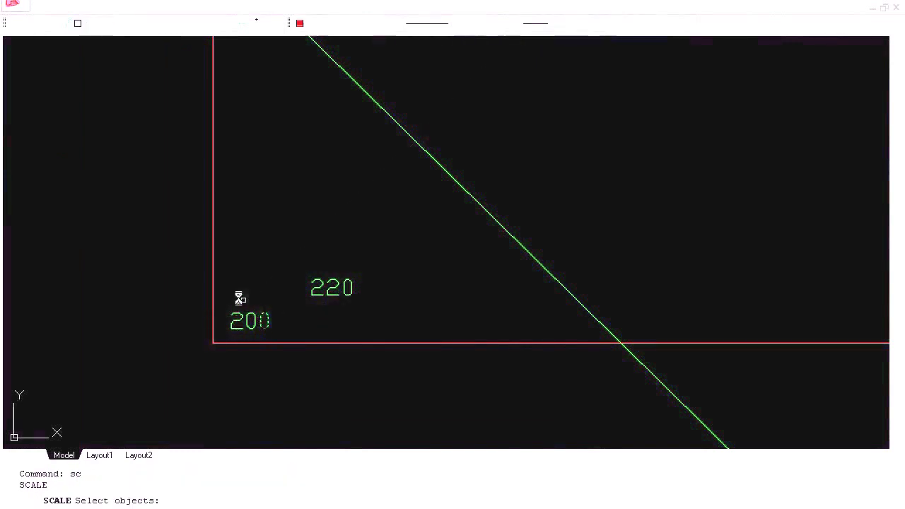
pyautogui.click(378, 382)
pyautogui.press('Return')
pyautogui.scroll(2, 214, 347)
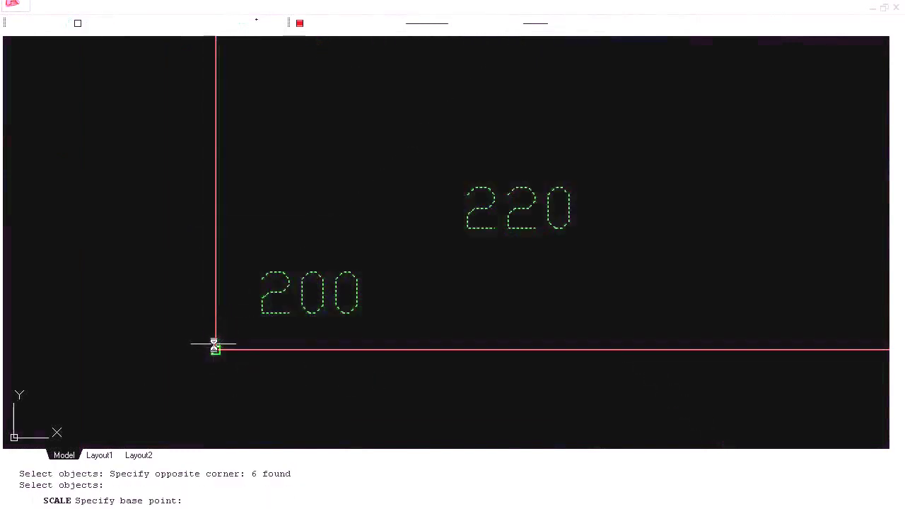
pyautogui.click(215, 349)
pyautogui.write('r')
pyautogui.press('Return')
pyautogui.click(215, 350)
pyautogui.scroll(-2, 259, 300)
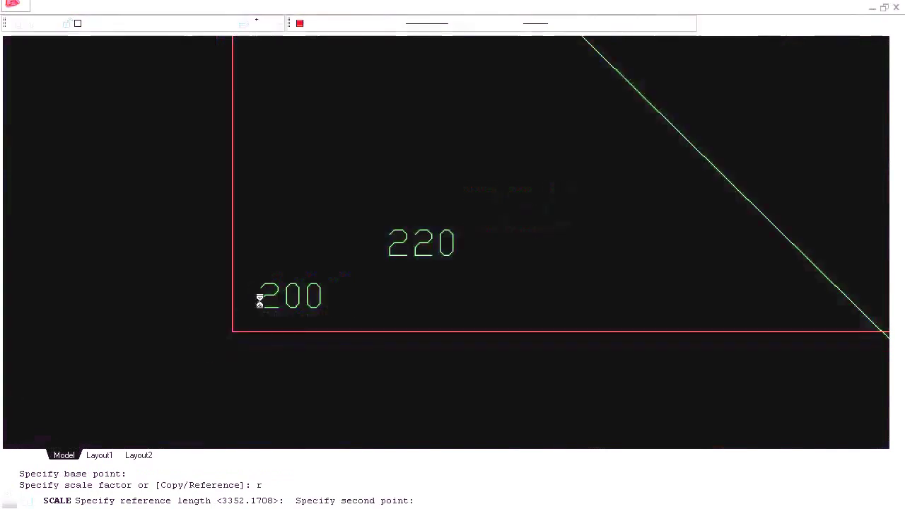
pyautogui.click(398, 249)
pyautogui.scroll(-5, 392, 228)
pyautogui.click(720, 98)
pyautogui.press('Escape')
pyautogui.press('Escape')
# Erase the two reference rectangles around the 200 and 220 labels
pyautogui.moveTo(480, 218); pyautogui.dragTo(474, 250, button='middle')
pyautogui.write('e')
pyautogui.press('Return')
pyautogui.click(514, 268)
pyautogui.click(502, 255)
pyautogui.press('Return')
pyautogui.click(726, 186)
pyautogui.press('Return')
pyautogui.press('Escape')
# Check the resized contour labels and review the whole linework of contours, ocean edge and buildings
pyautogui.moveTo(541, 215); pyautogui.dragTo(483, 263, button='middle')
pyautogui.click(612, 190)
pyautogui.press('Escape')
pyautogui.click(445, 277)
pyautogui.press('Escape')
pyautogui.scroll(-5, 466, 273)
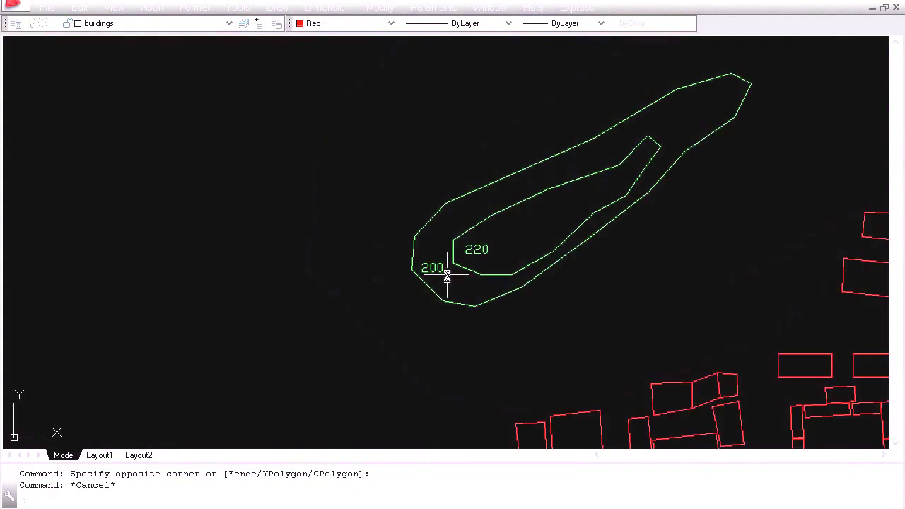
pyautogui.scroll(-6, 400, 243)
pyautogui.moveTo(495, 282); pyautogui.dragTo(415, 245, button='middle')
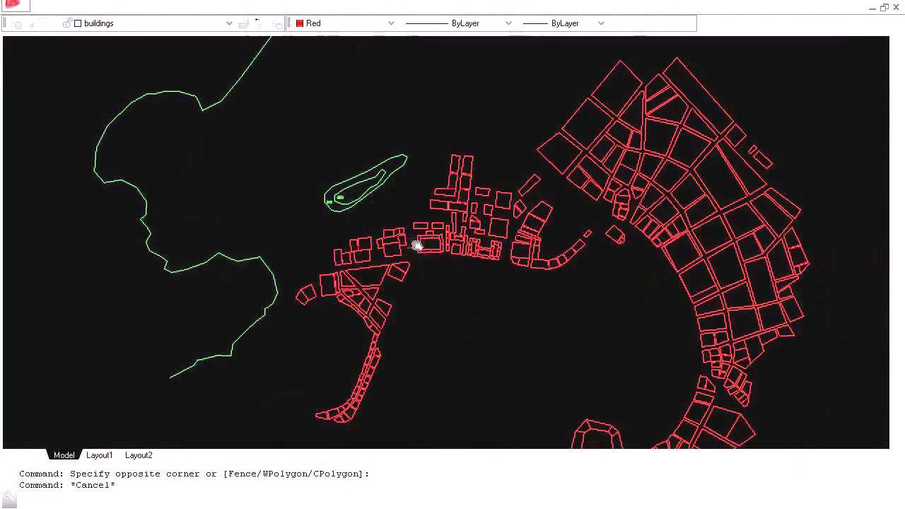
pyautogui.scroll(-2, 316, 193)
pyautogui.moveTo(453, 222); pyautogui.dragTo(449, 192, button='middle')
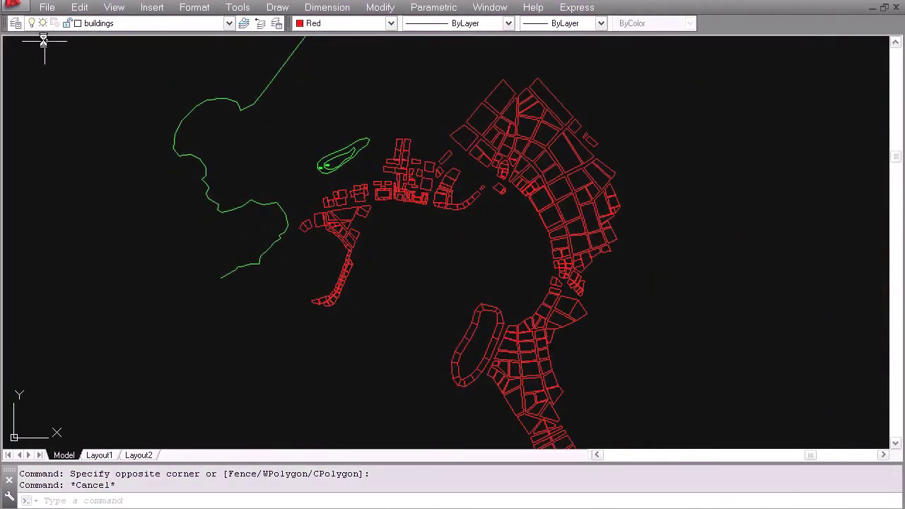
# View the available options for saving a copy of the drawing and return to the site linework
pyautogui.click(16, 5)
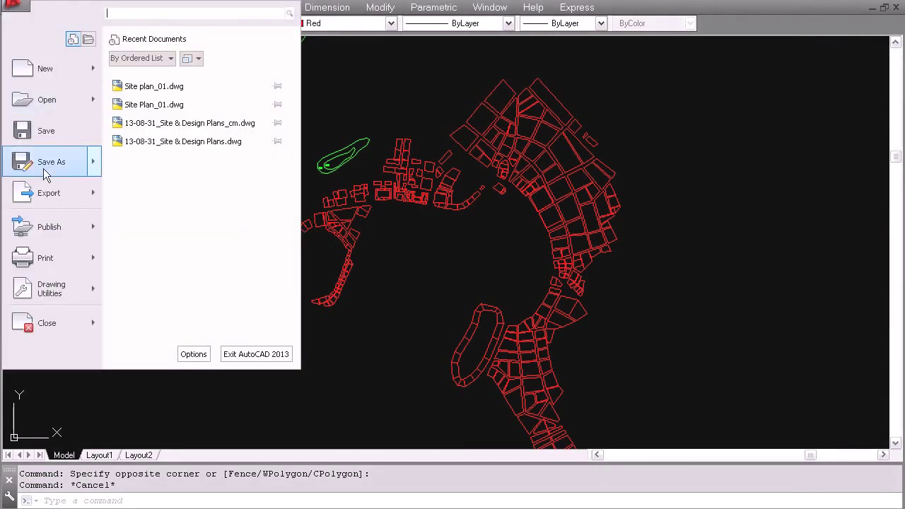
pyautogui.moveTo(45, 175)
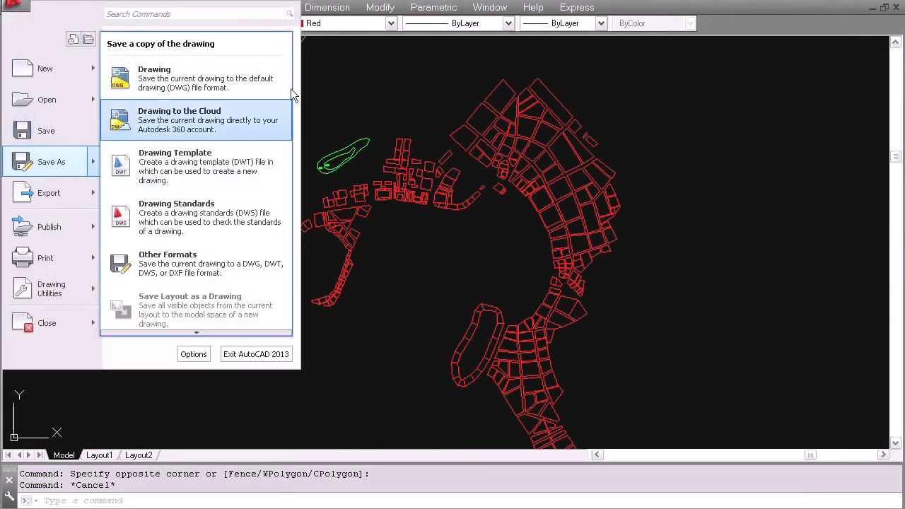
pyautogui.press('Escape')
pyautogui.moveTo(349, 205); pyautogui.dragTo(314, 231, button='middle')
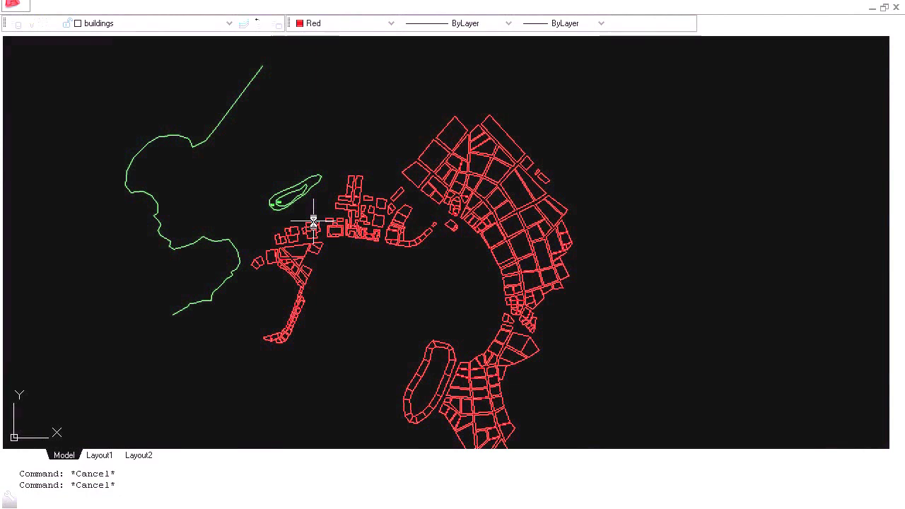
pyautogui.moveTo(379, 282); pyautogui.dragTo(450, 249, button='middle')
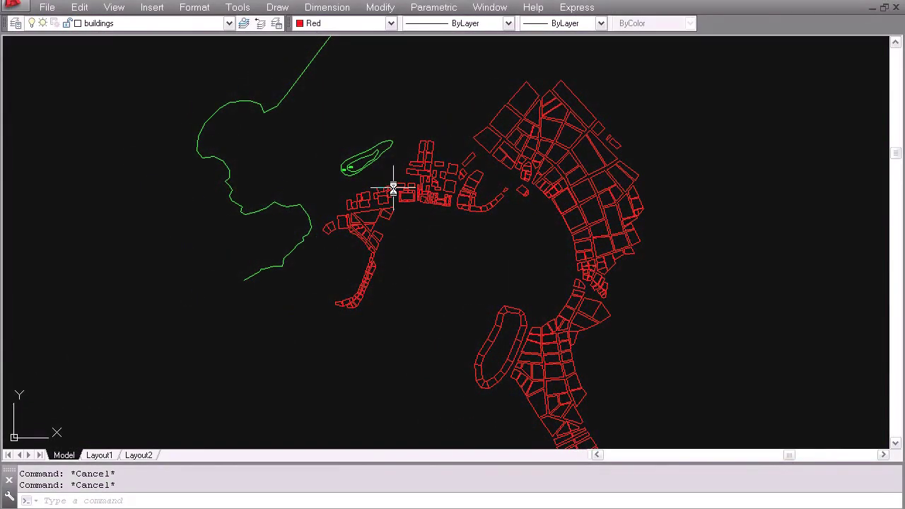